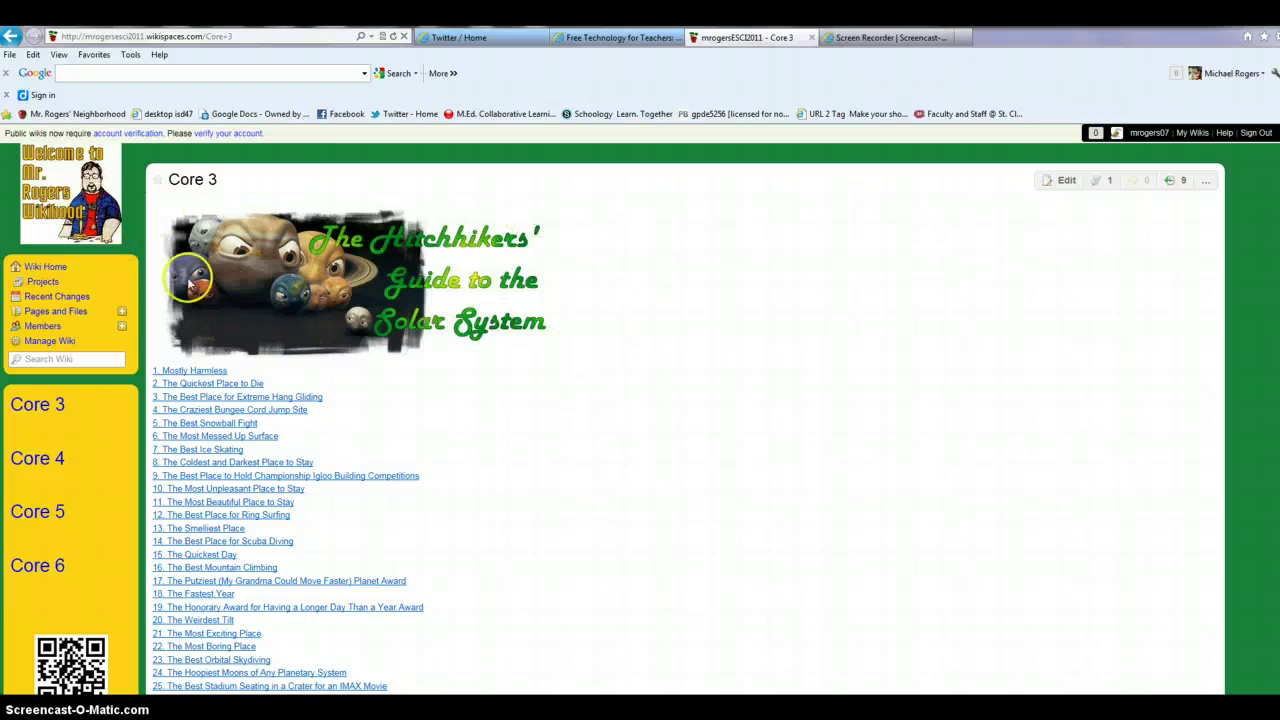
# Return to the wiki's home page, then open the Core 3 page and look through its topic list
pyautogui.click(90, 212)
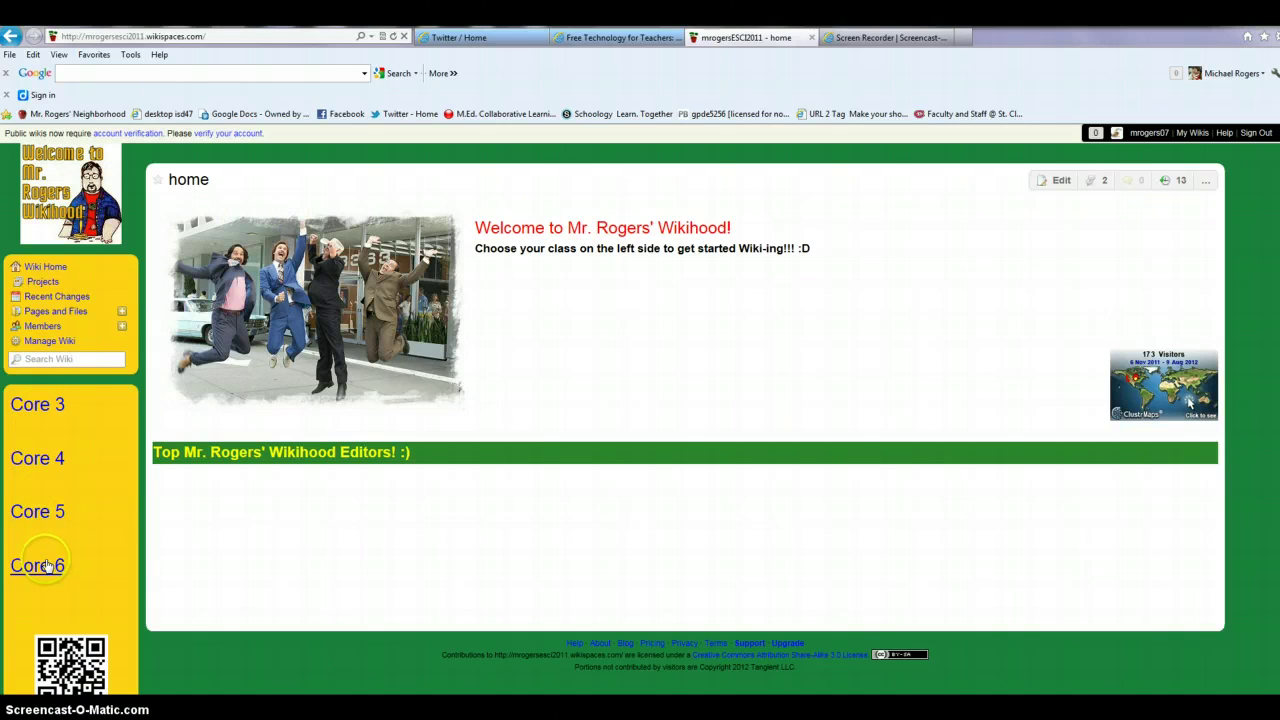
pyautogui.click(37, 410)
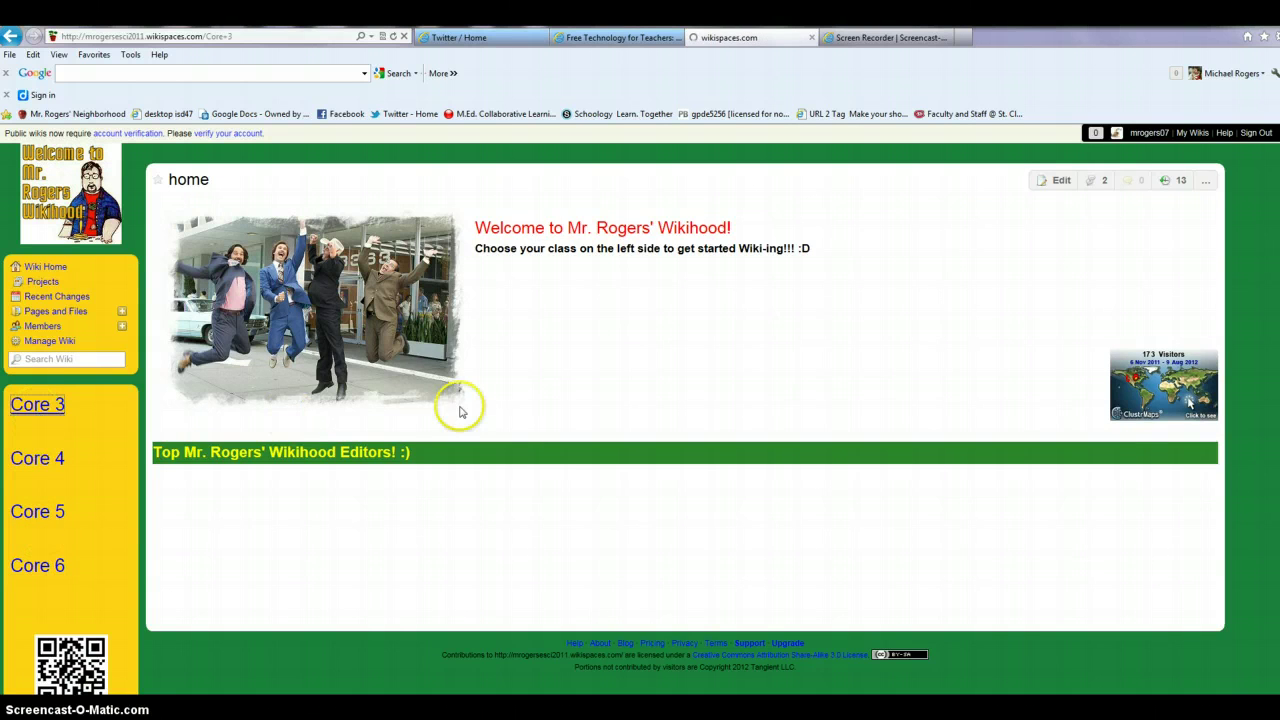
pyautogui.scroll(-5, 300, 395)
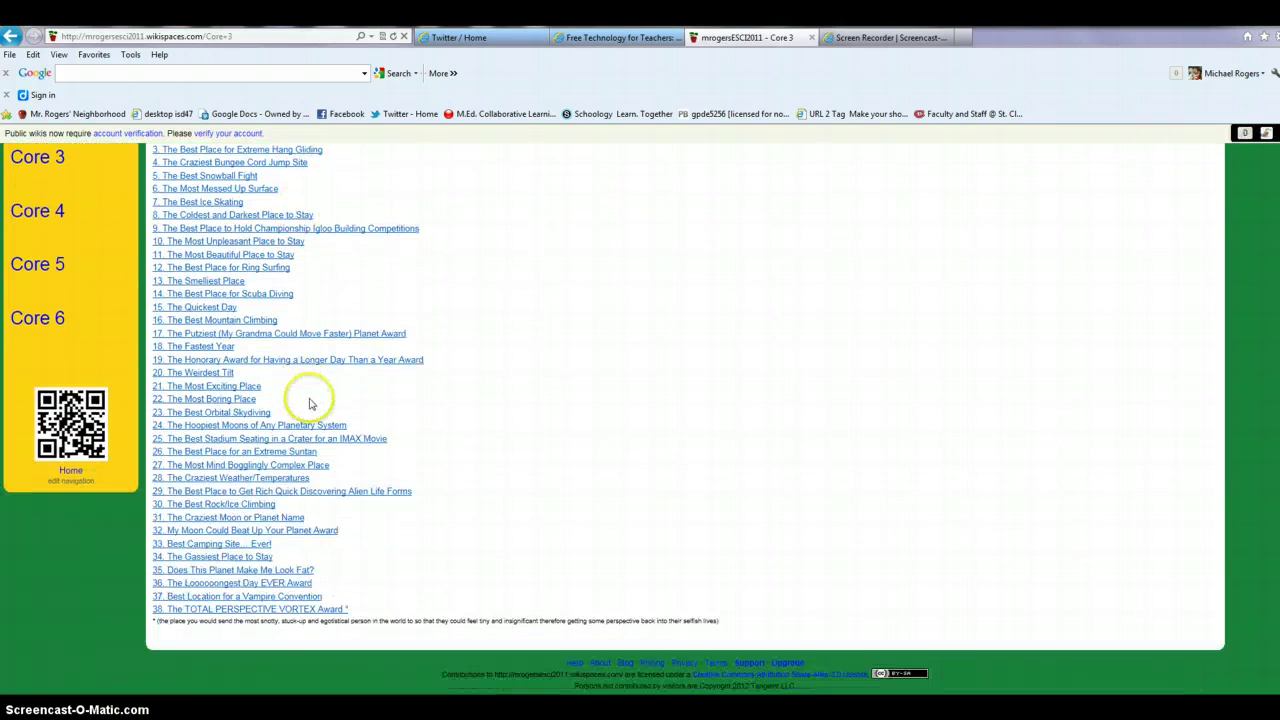
pyautogui.scroll(5, 310, 405)
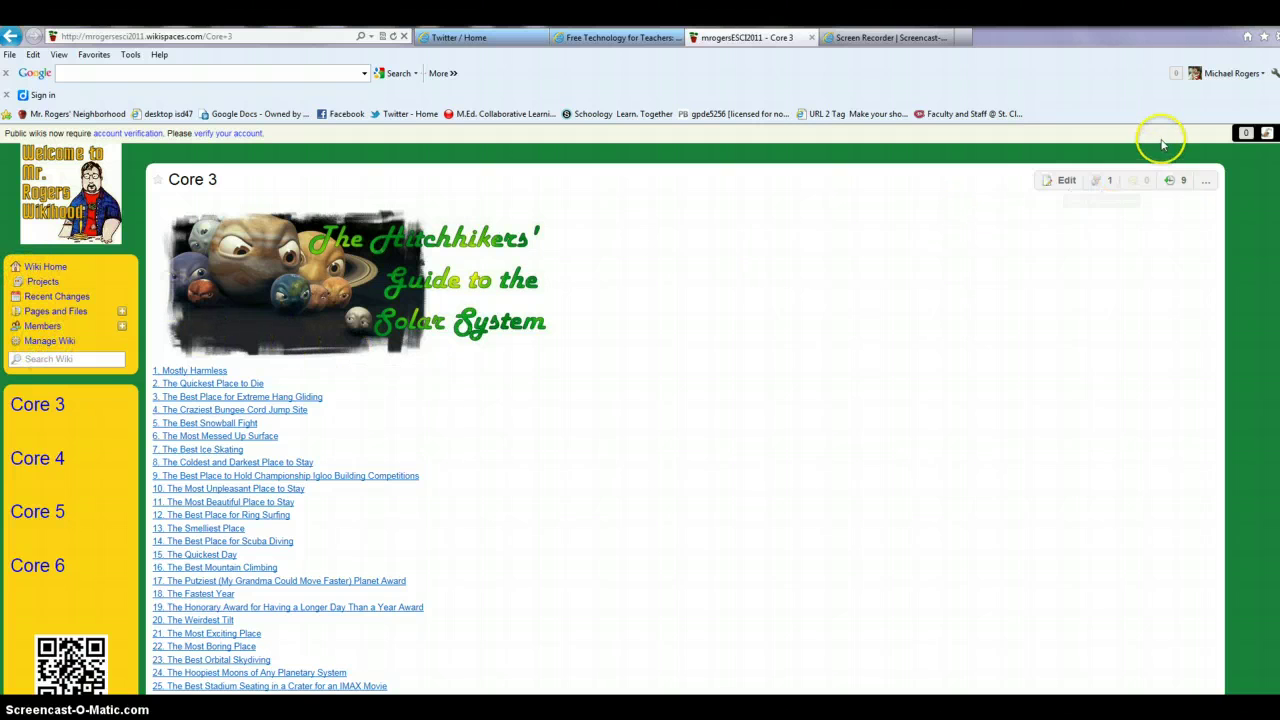
pyautogui.moveTo(1240, 134)
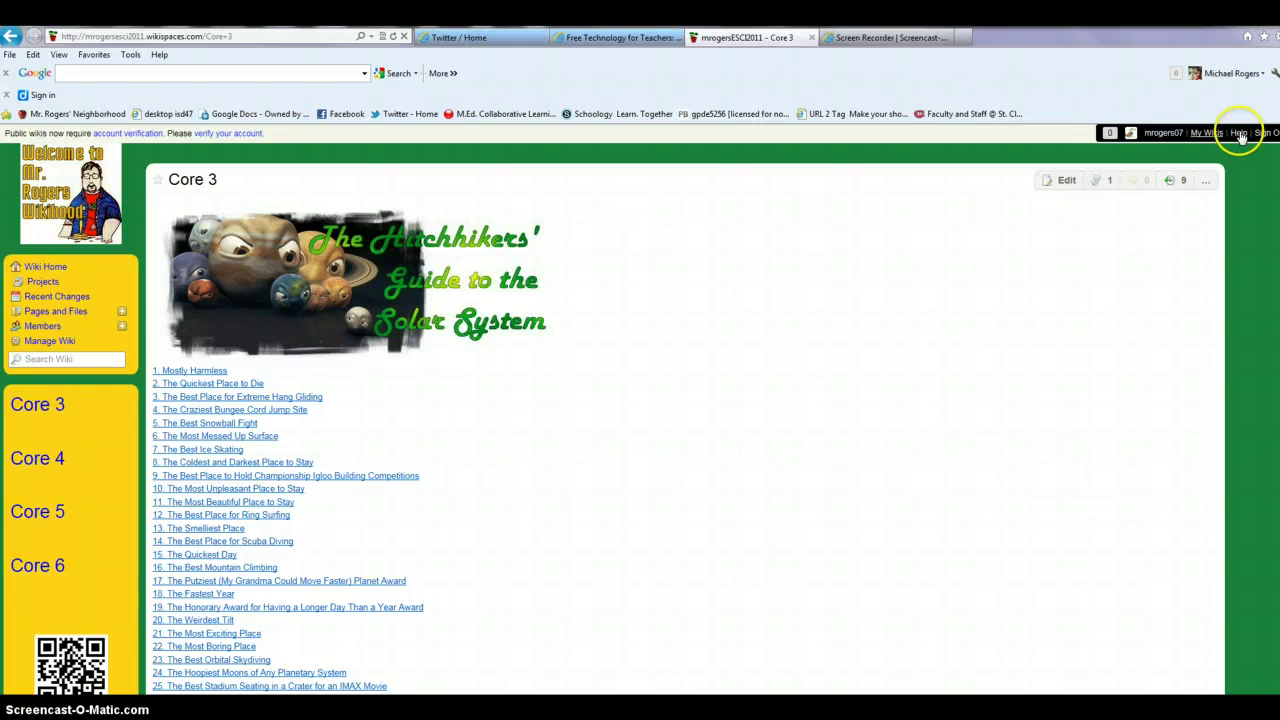
# Open the User Creator from the wiki's management page and select mrogersESCI2011 as the wiki to add users to
pyautogui.click(45, 342)
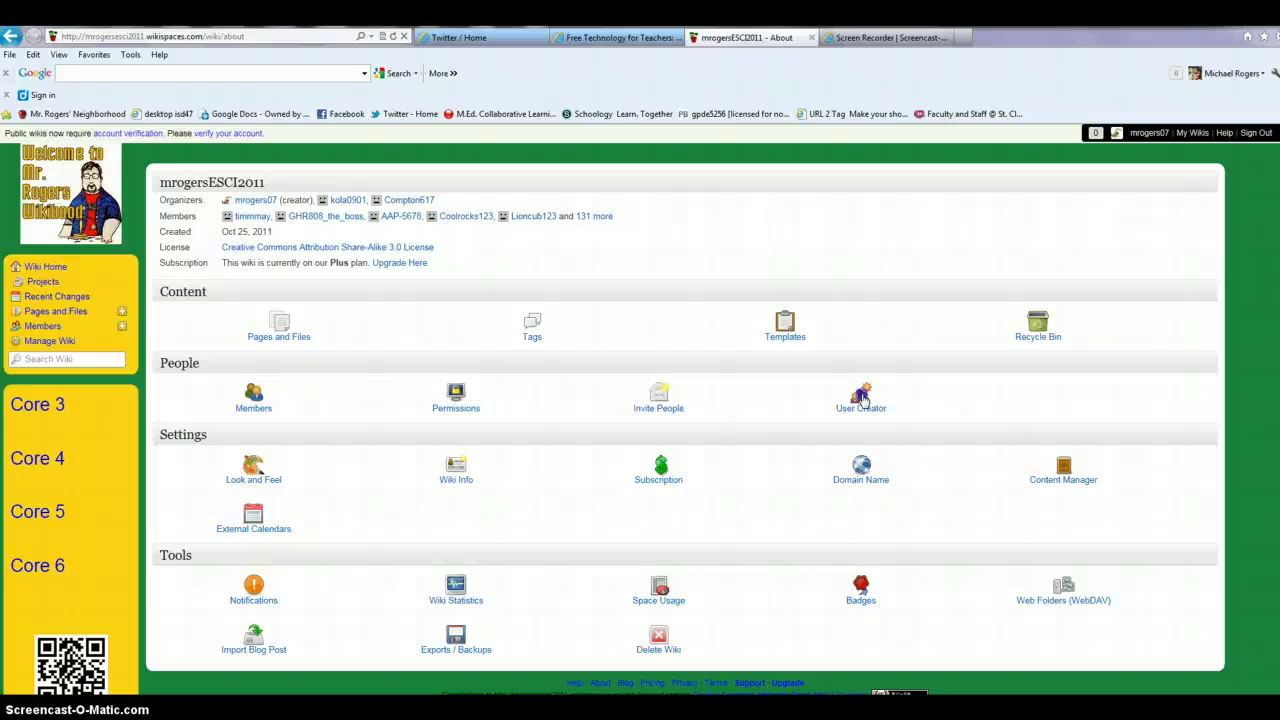
pyautogui.click(862, 397)
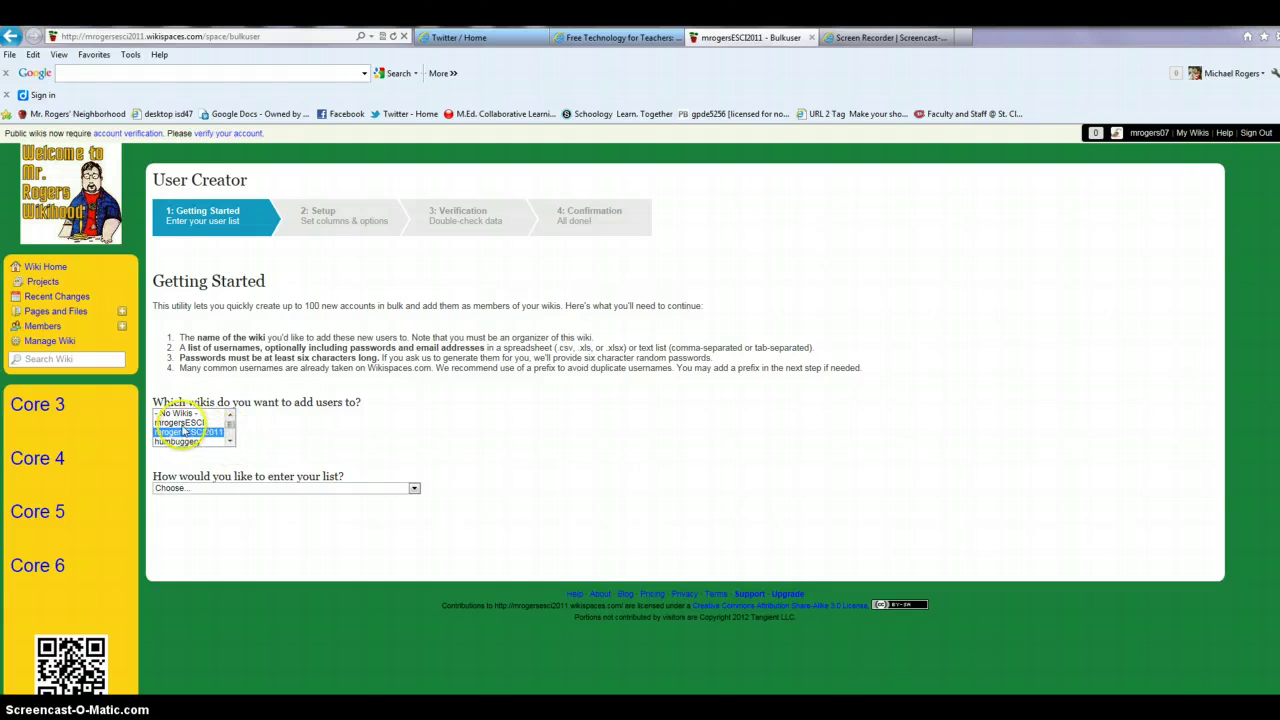
pyautogui.scroll(-1, 195, 432)
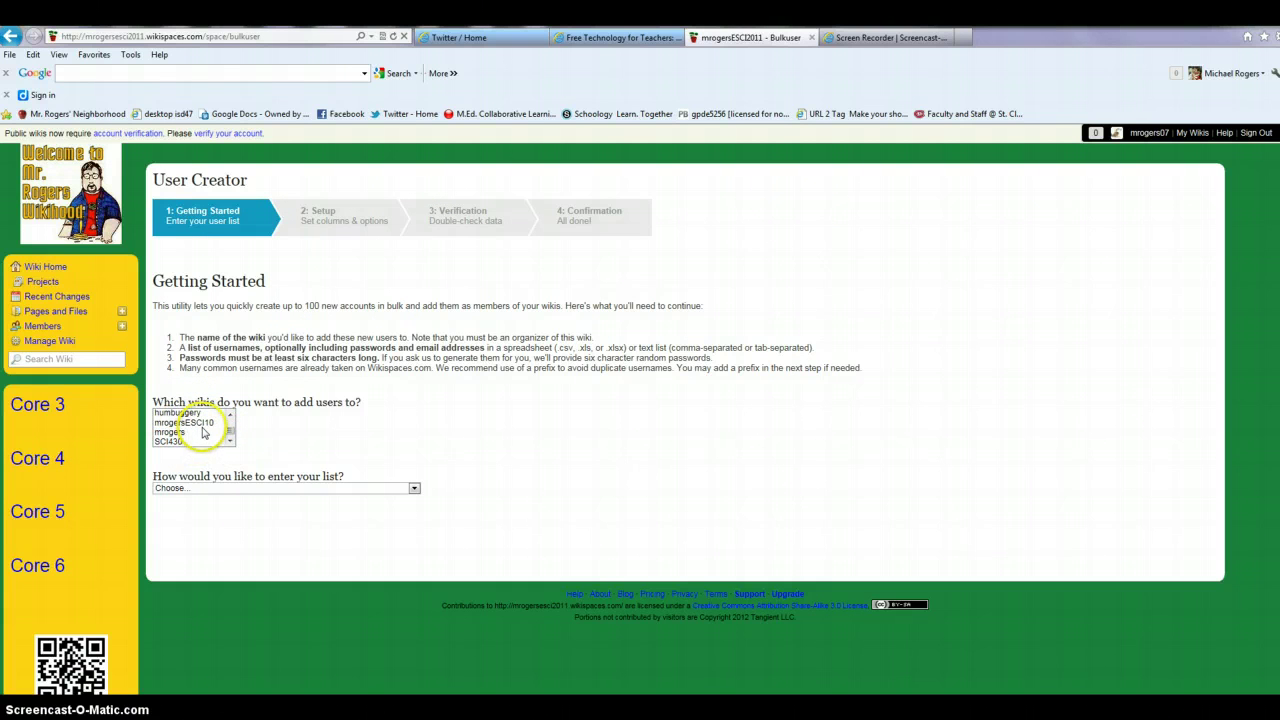
pyautogui.scroll(1, 203, 432)
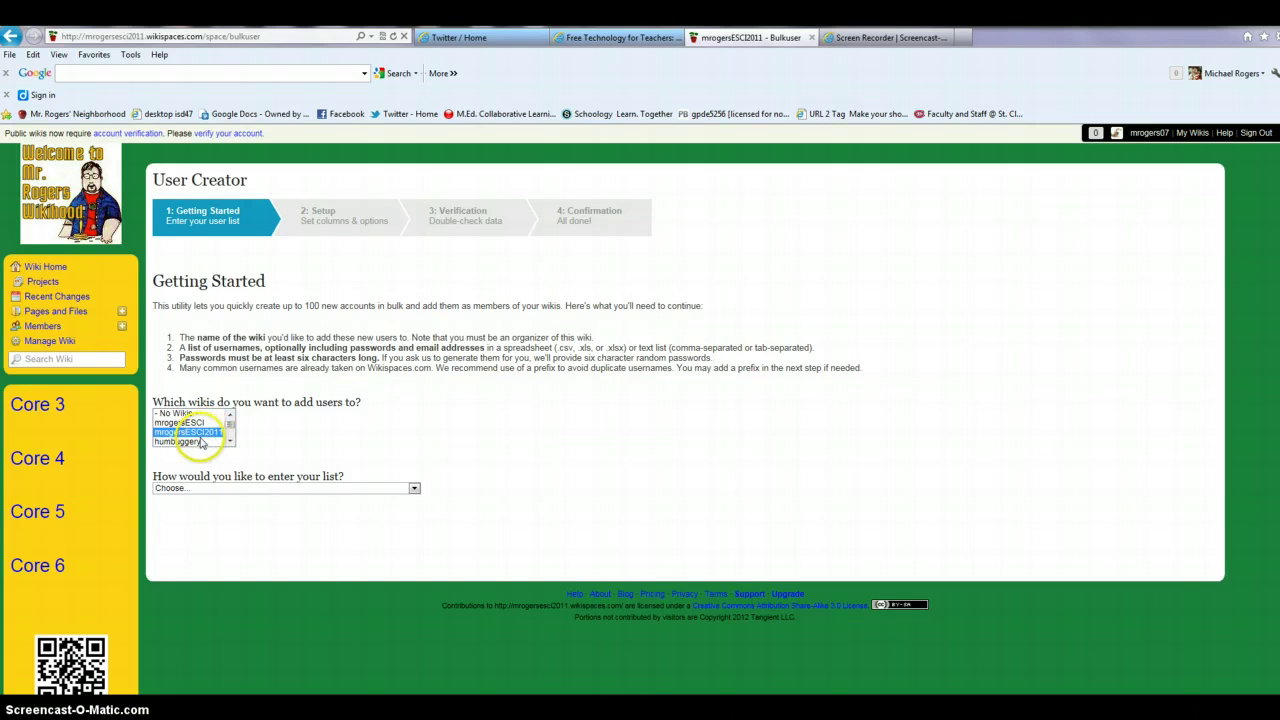
pyautogui.click(193, 422)
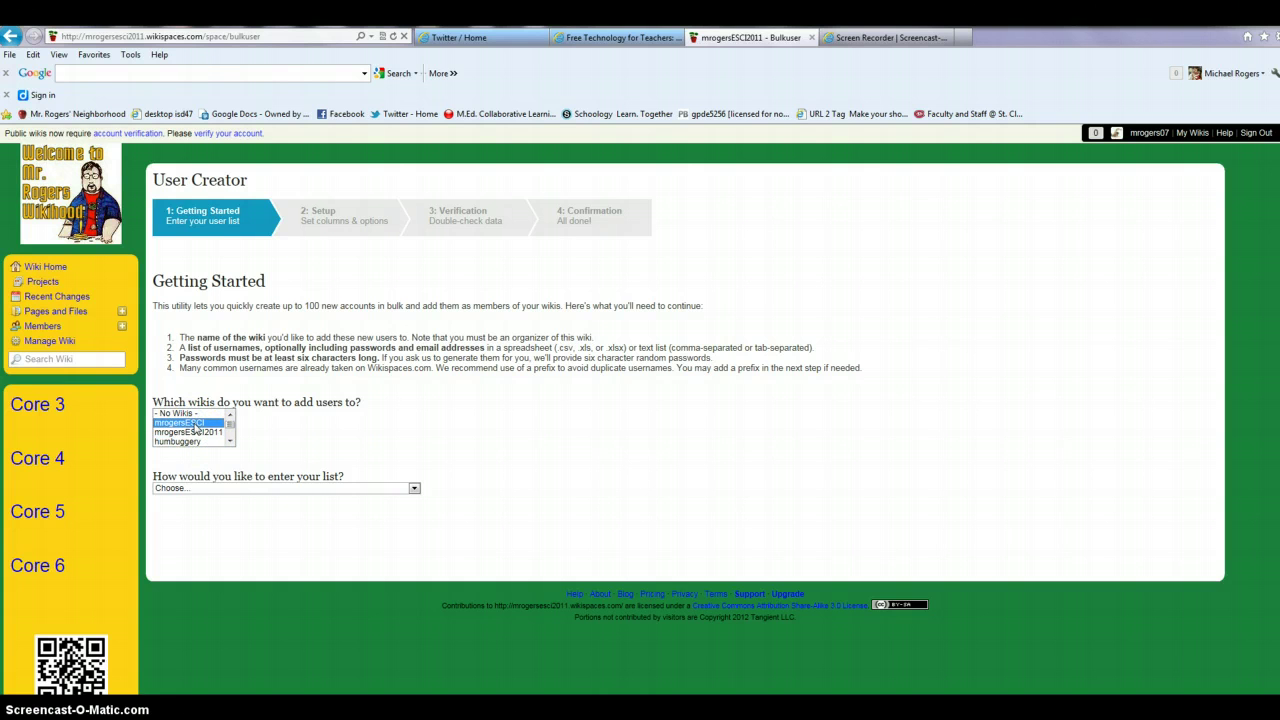
pyautogui.click(197, 431)
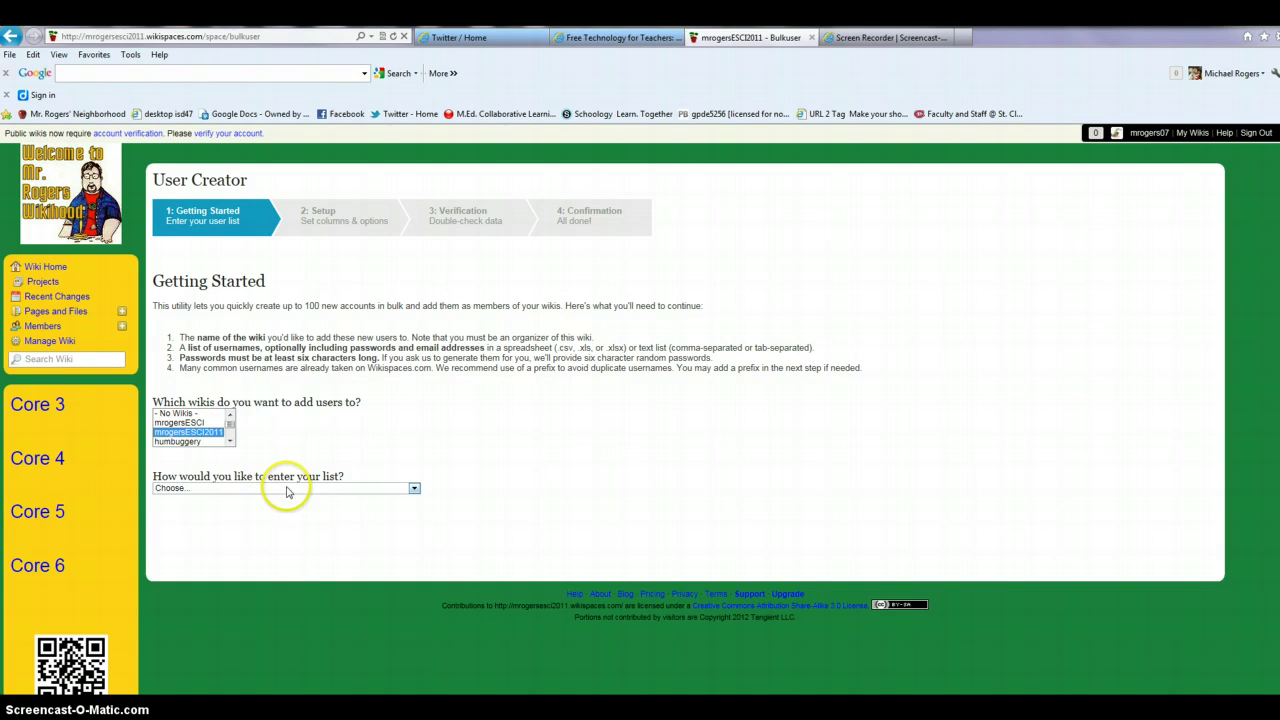
# Choose to enter the user list by pasting comma-separated or tab-separated text, and activate the empty list box
pyautogui.click(287, 489)
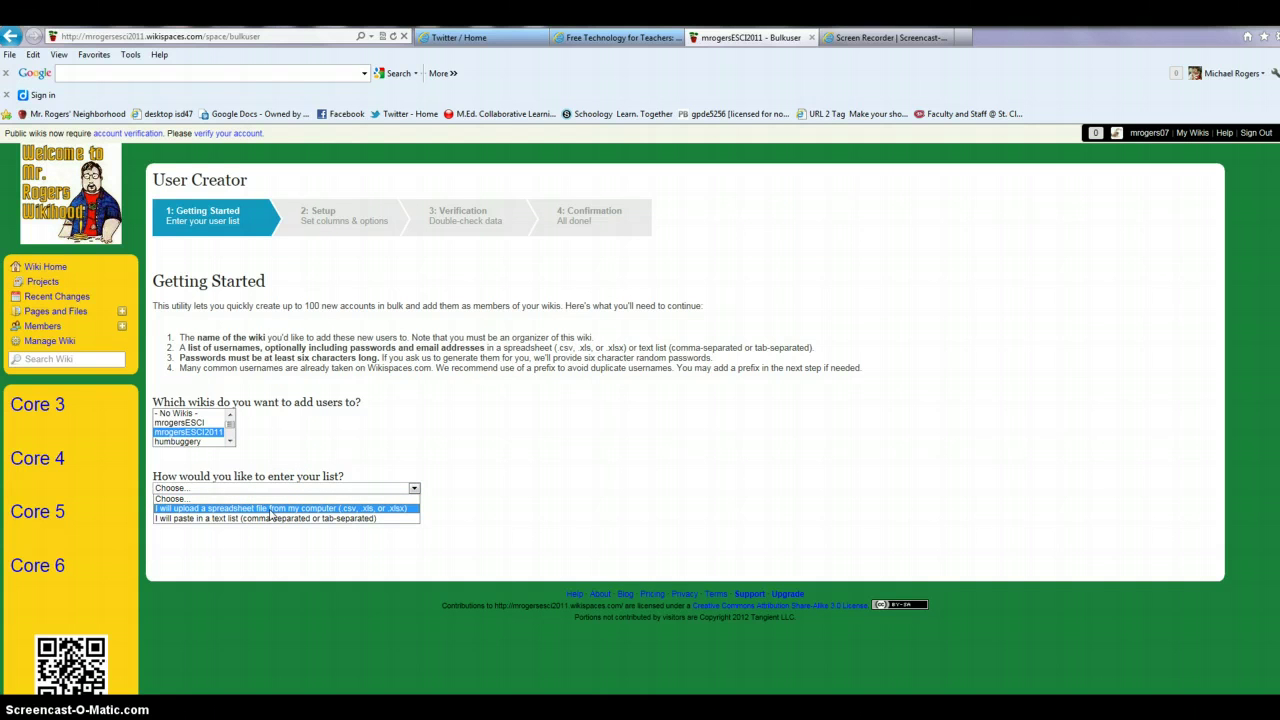
pyautogui.click(278, 520)
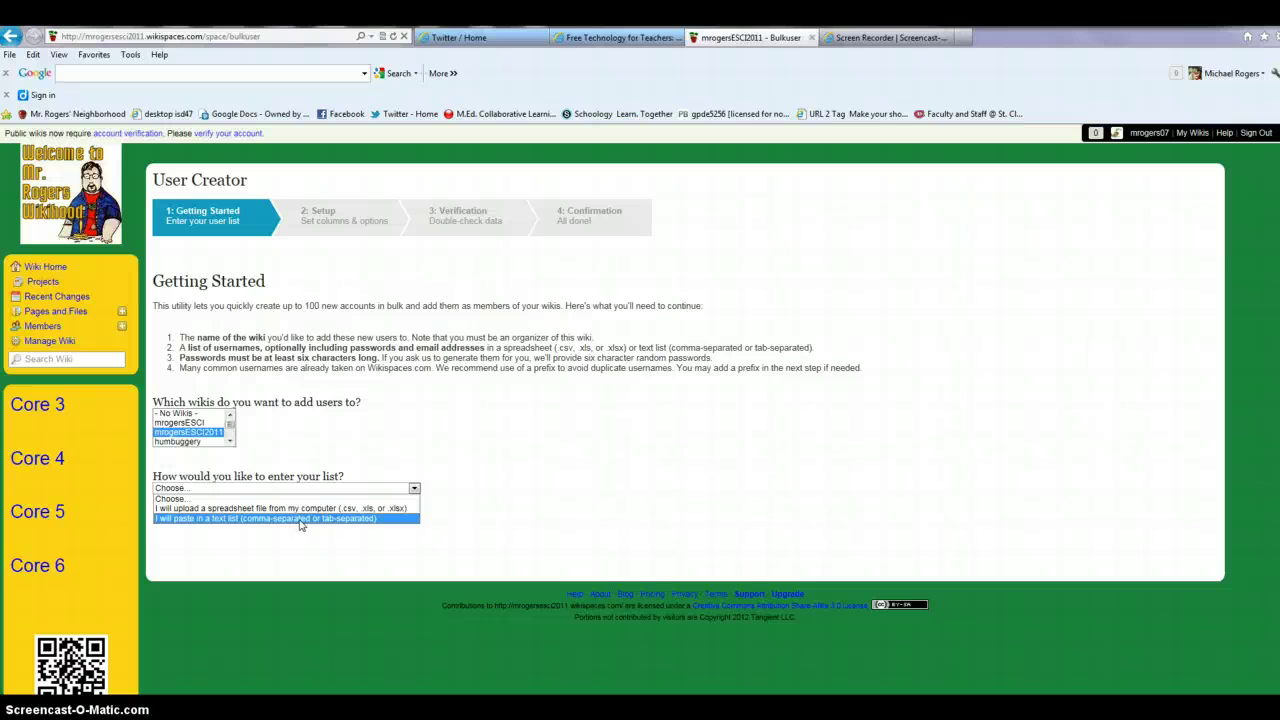
pyautogui.click(310, 520)
pyautogui.click(206, 520)
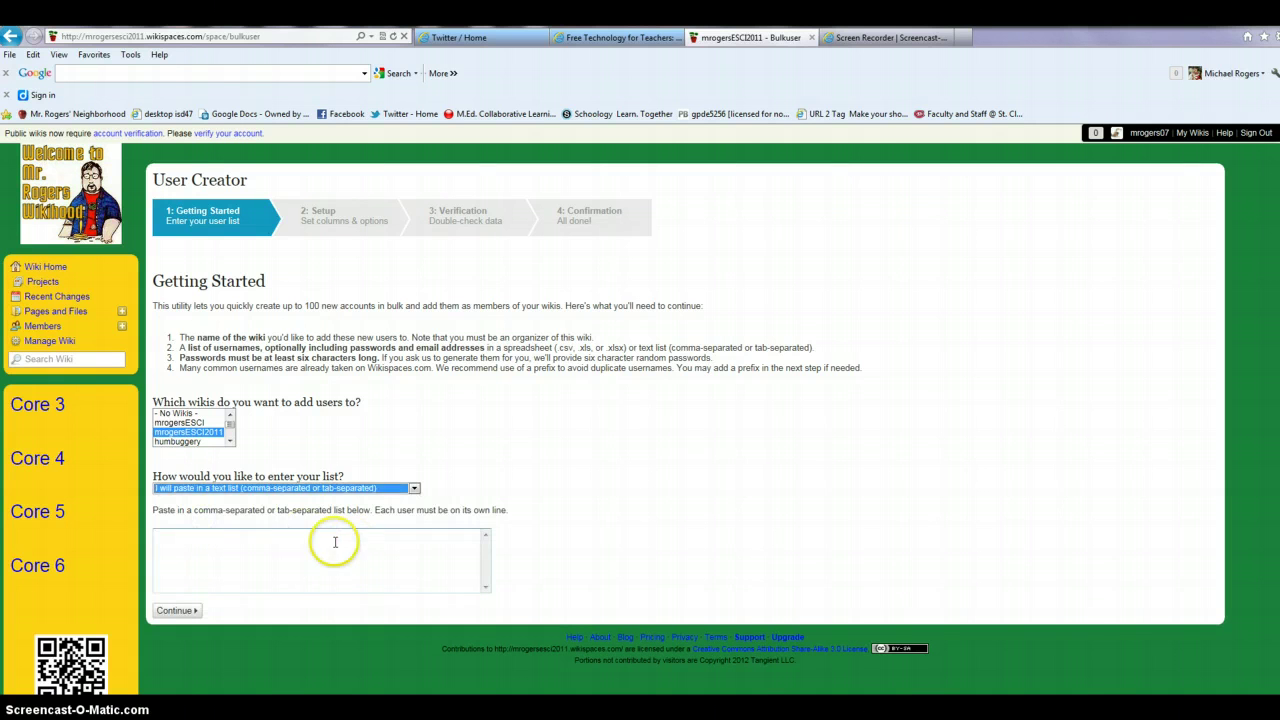
pyautogui.click(289, 540)
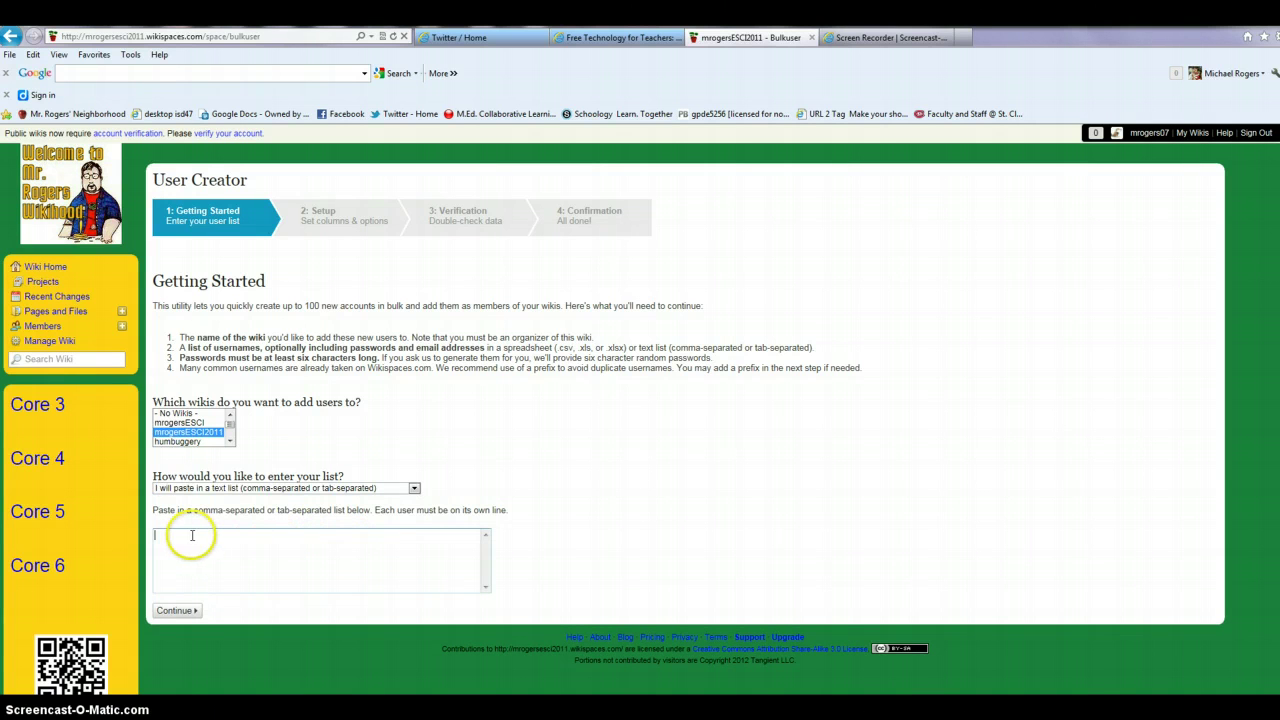
# Switch to the Word document with the user logins and delete the blank lines ahead of the second page's first entry
pyautogui.click(344, 588)
pyautogui.click(305, 650)
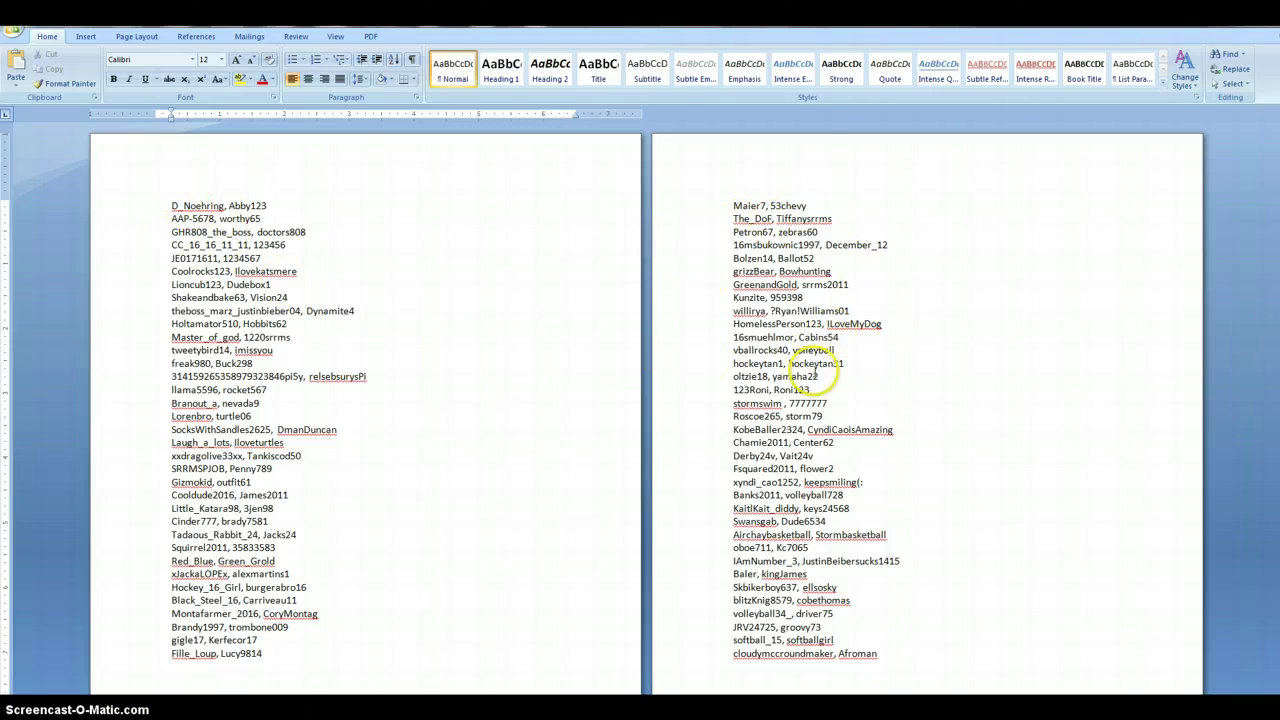
pyautogui.scroll(-2, 815, 372)
pyautogui.scroll(2, 815, 372)
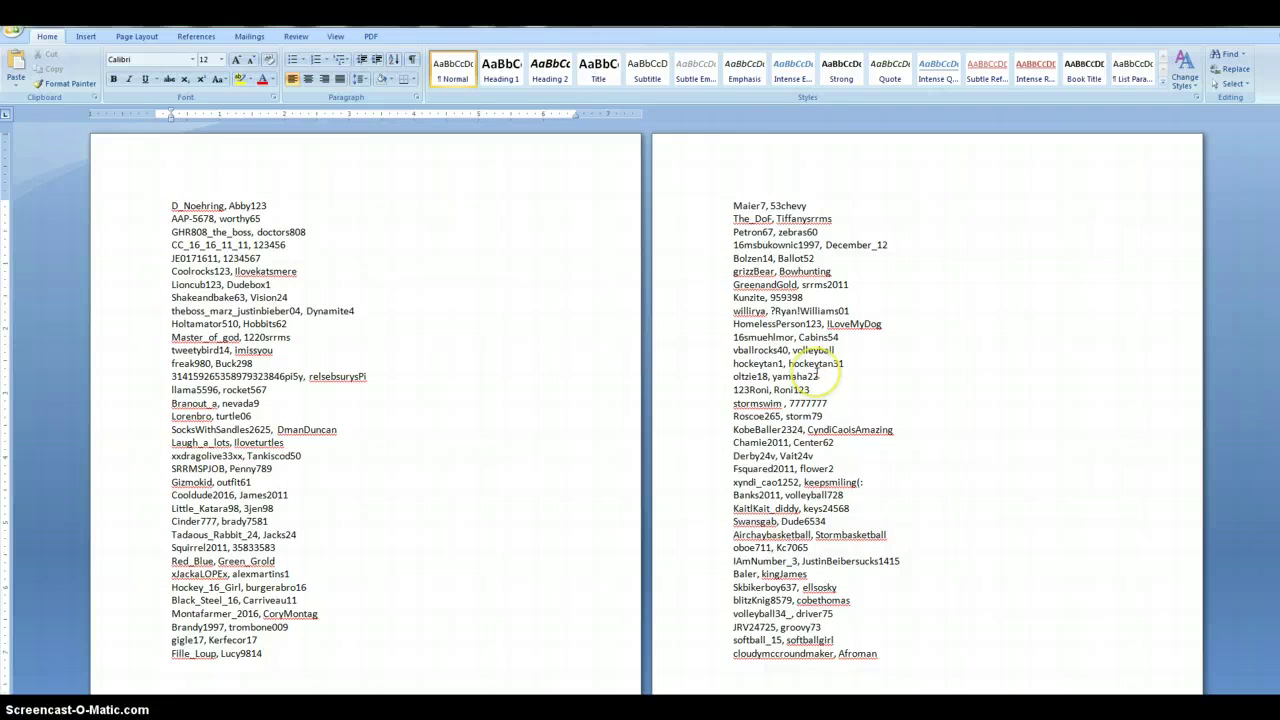
pyautogui.click(734, 206)
pyautogui.press('BackSpace')
pyautogui.press('BackSpace')
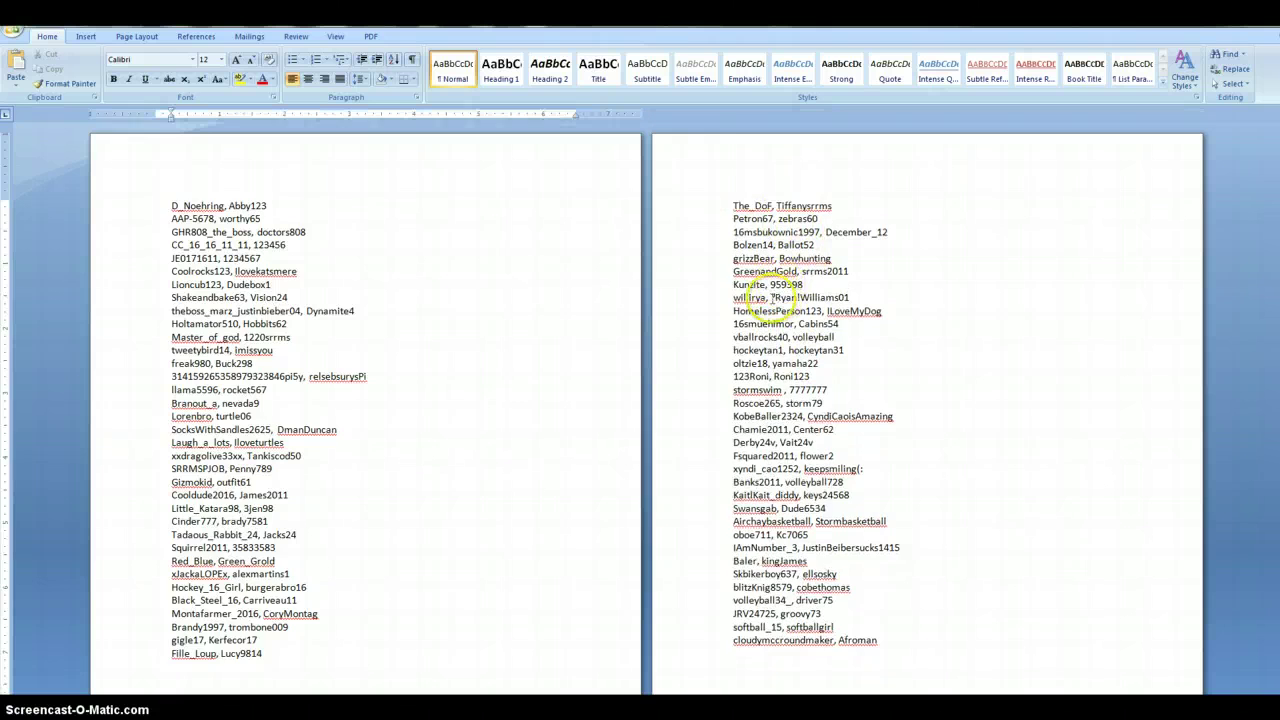
pyautogui.press('BackSpace')
pyautogui.press('BackSpace')
pyautogui.press('BackSpace')
pyautogui.press('BackSpace')
pyautogui.press('BackSpace')
pyautogui.press('BackSpace')
pyautogui.press('BackSpace')
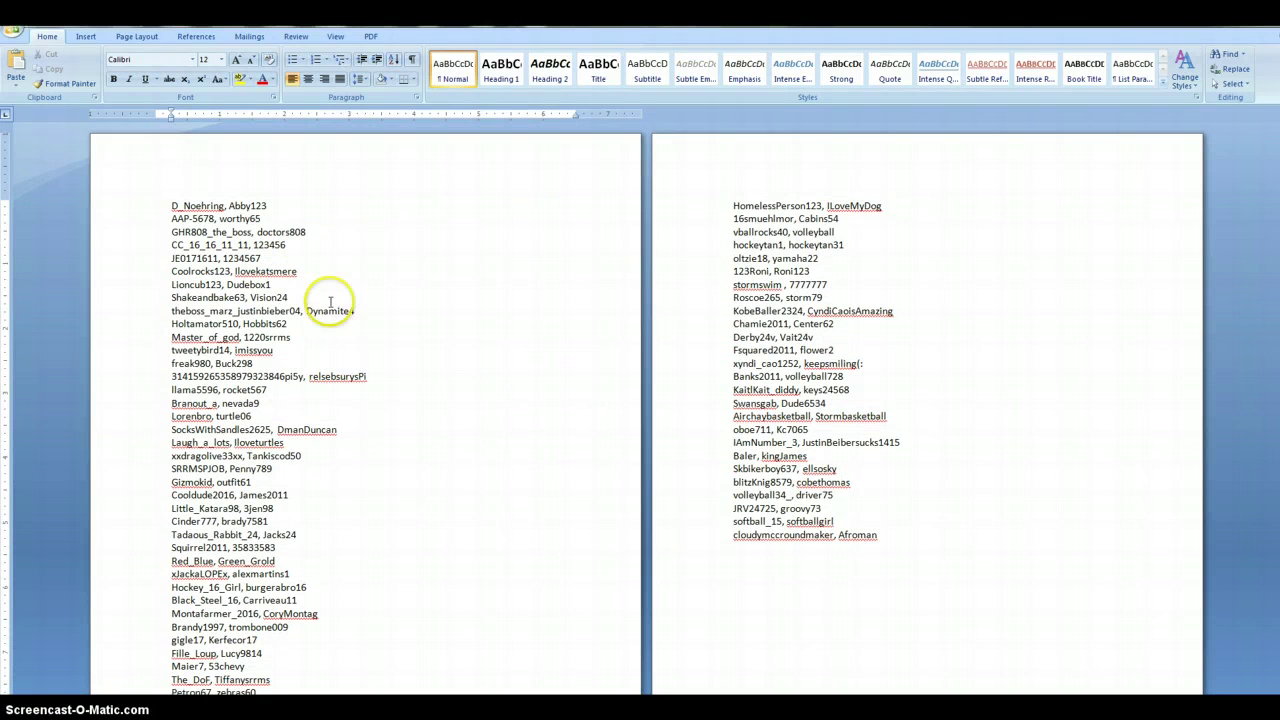
# Examine how the entries separate username and password with a comma, using the second line as the example
pyautogui.click(156, 206)
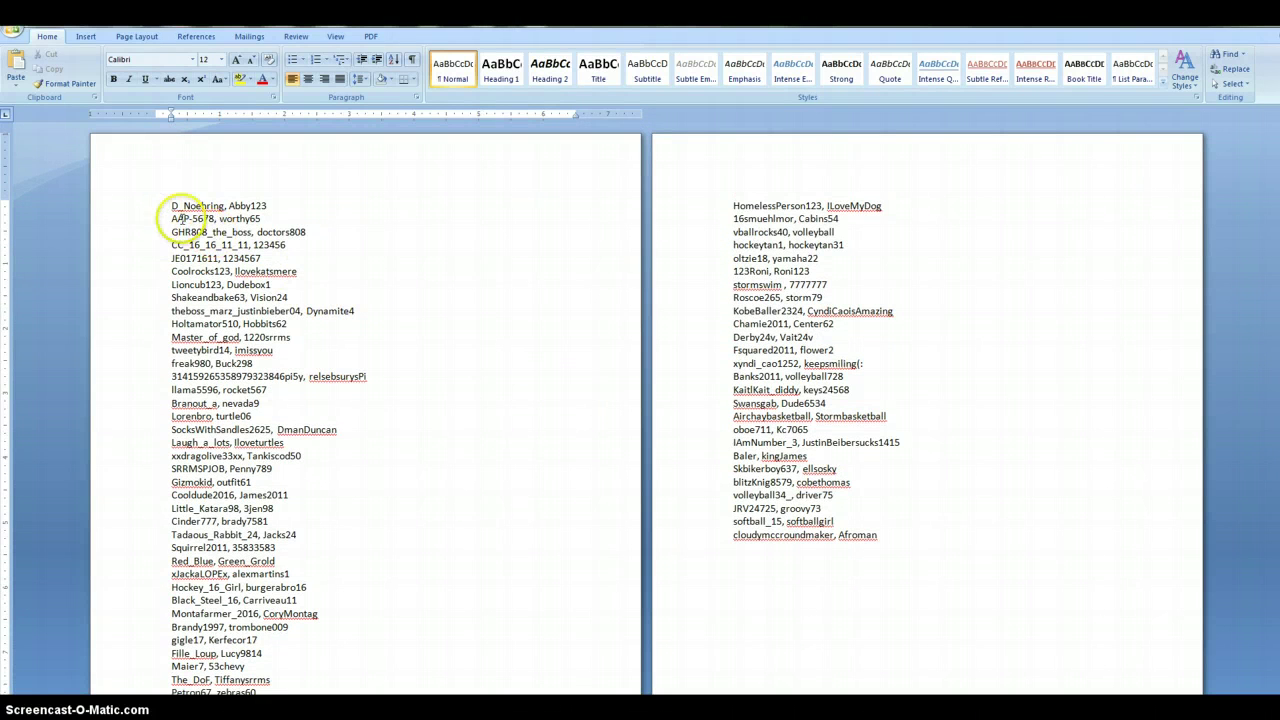
pyautogui.moveTo(172, 218); pyautogui.dragTo(189, 218)
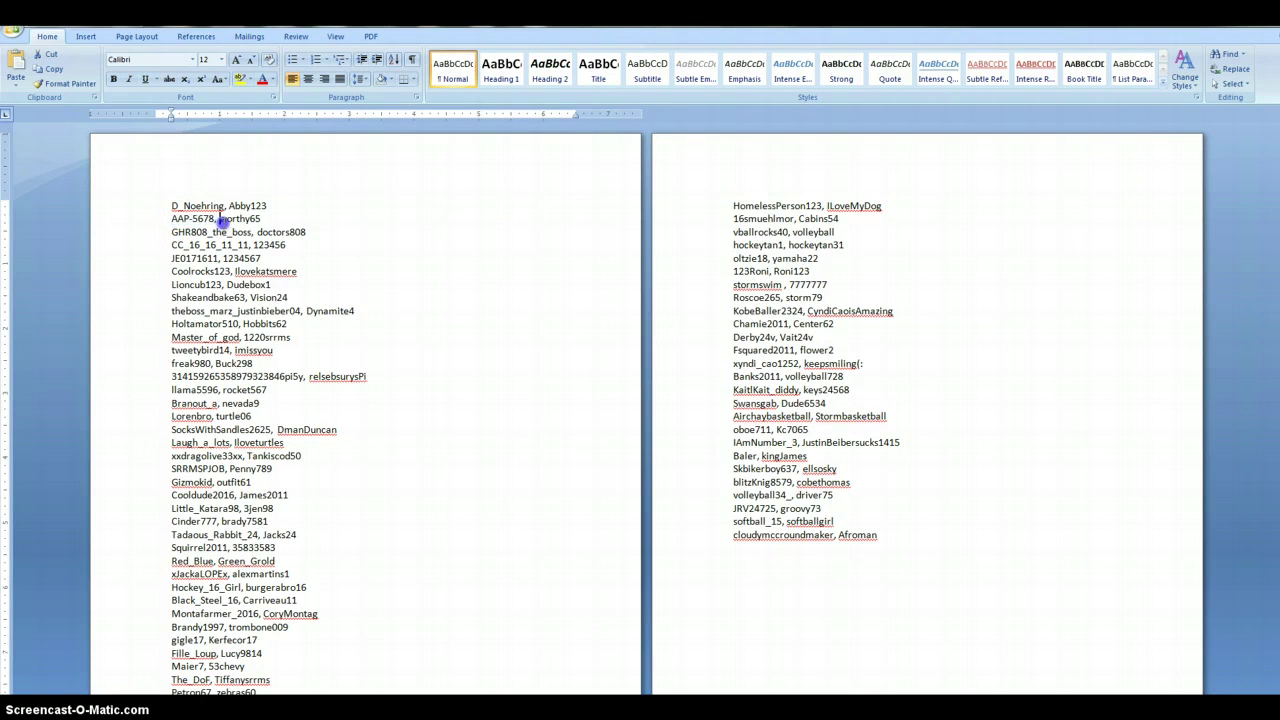
pyautogui.moveTo(265, 221); pyautogui.dragTo(262, 217)
pyautogui.click(228, 256)
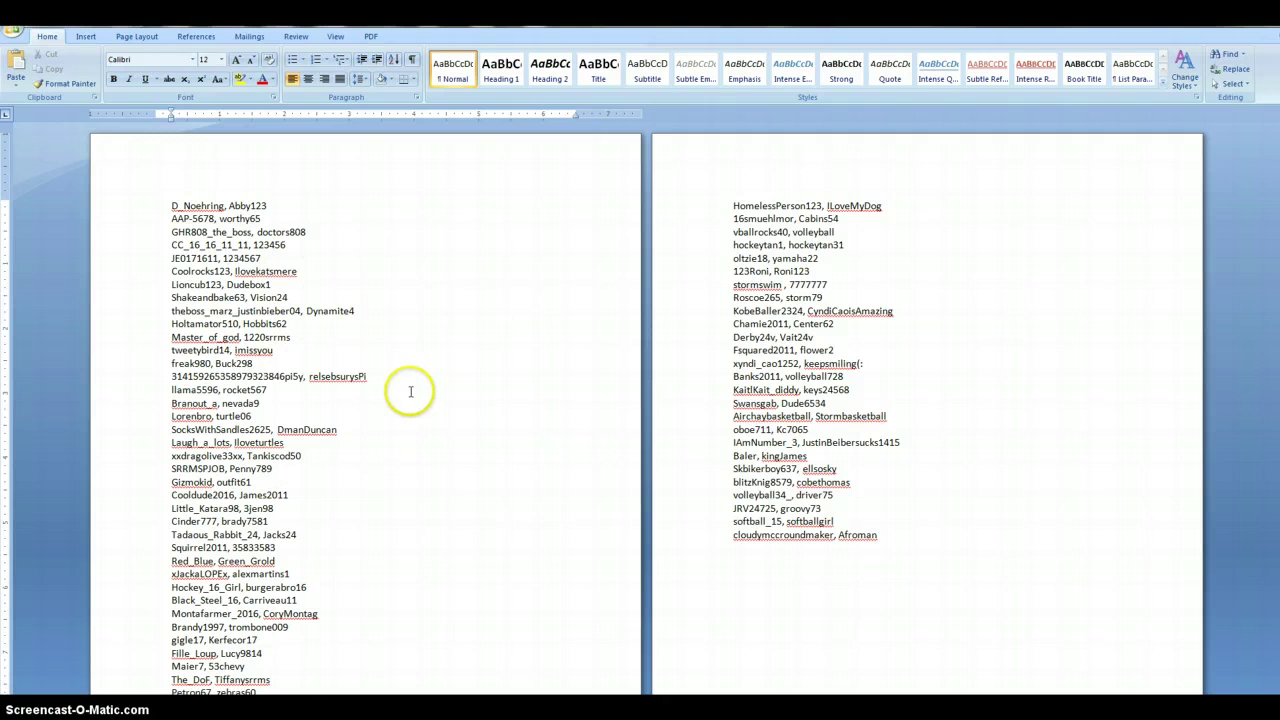
# Copy the complete list of usernames and passwords across both pages of the document
pyautogui.click(170, 205)
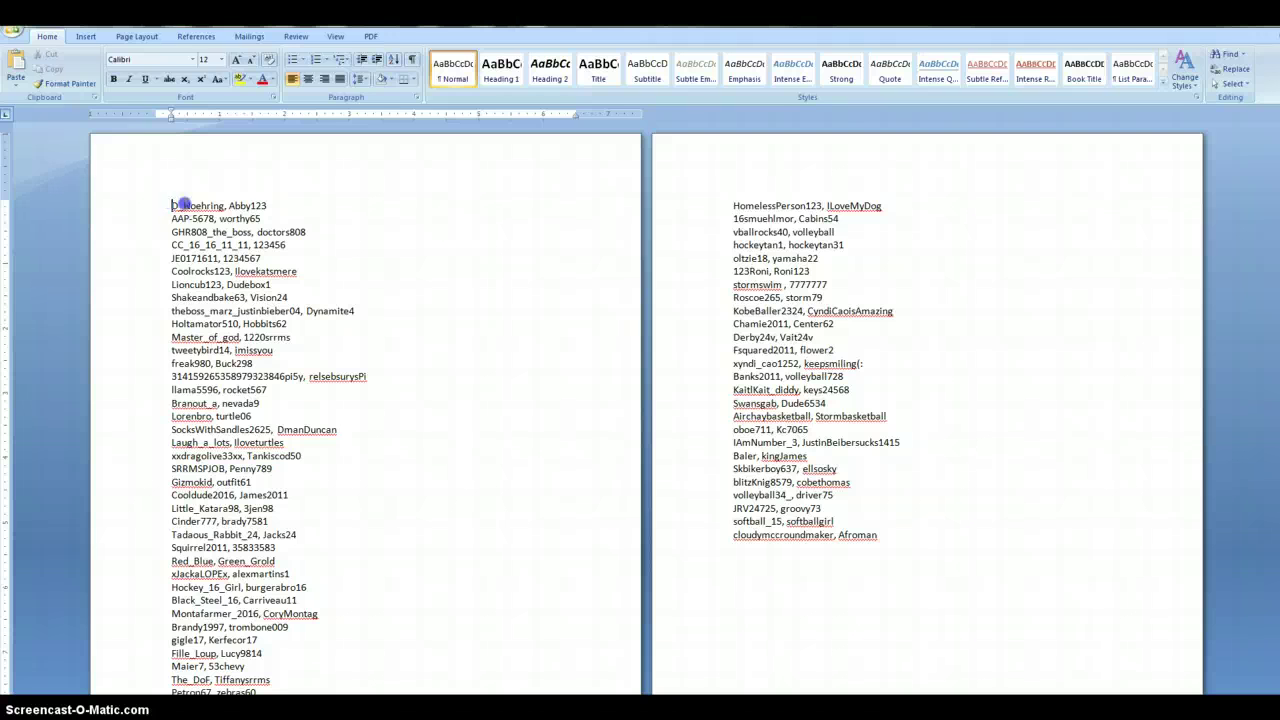
pyautogui.moveTo(181, 205); pyautogui.dragTo(911, 531)
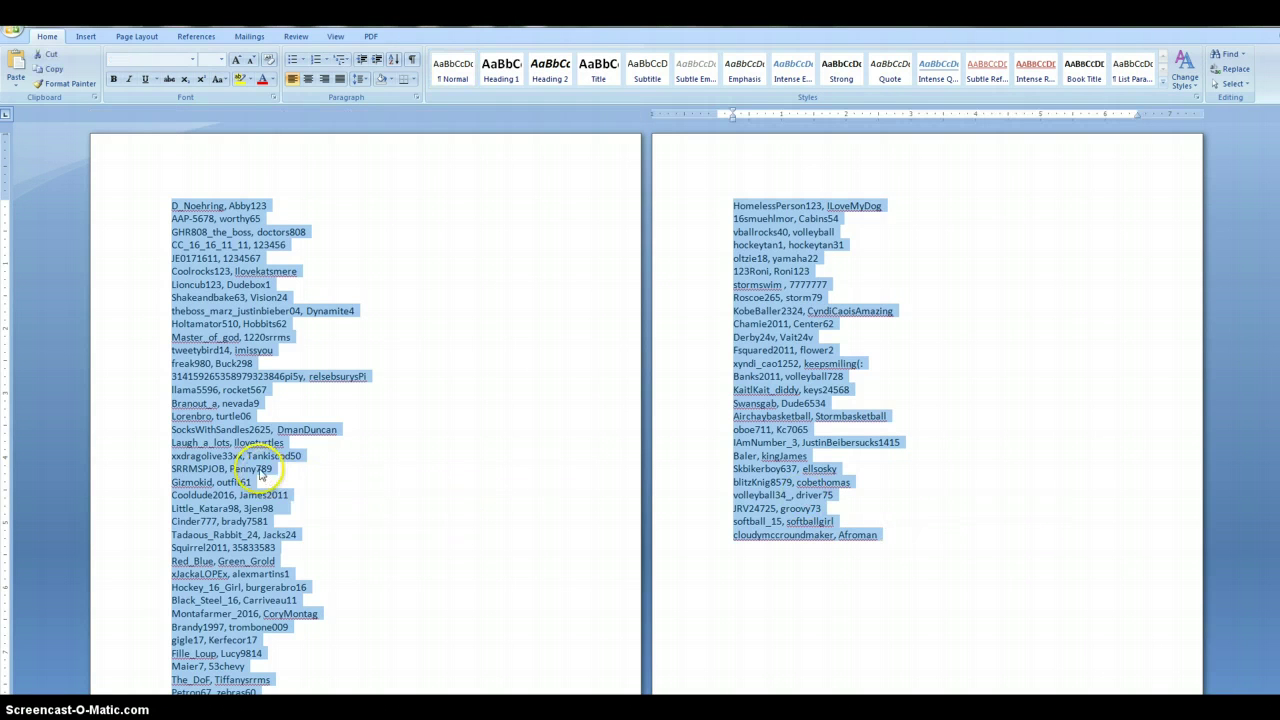
pyautogui.rightClick(237, 443)
pyautogui.click(280, 451)
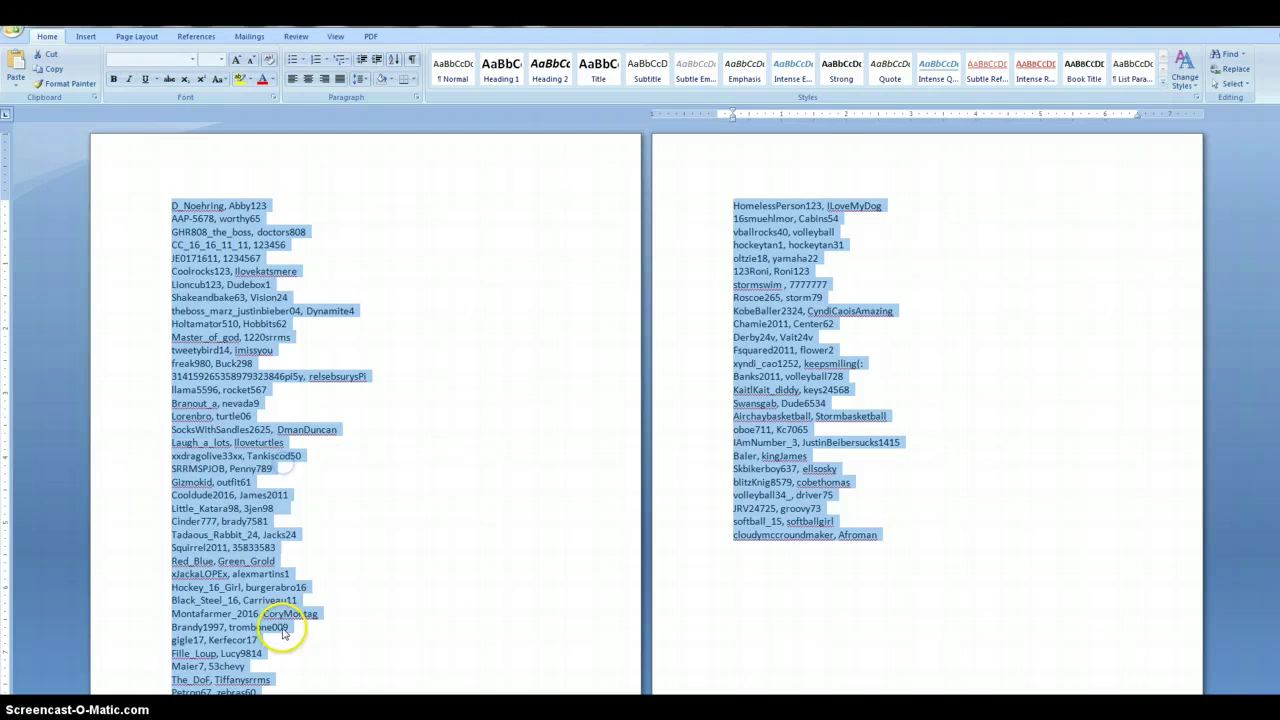
# Switch back to the User Creator in Internet Explorer and paste the copied usernames and passwords into the list box
pyautogui.click(300, 714)
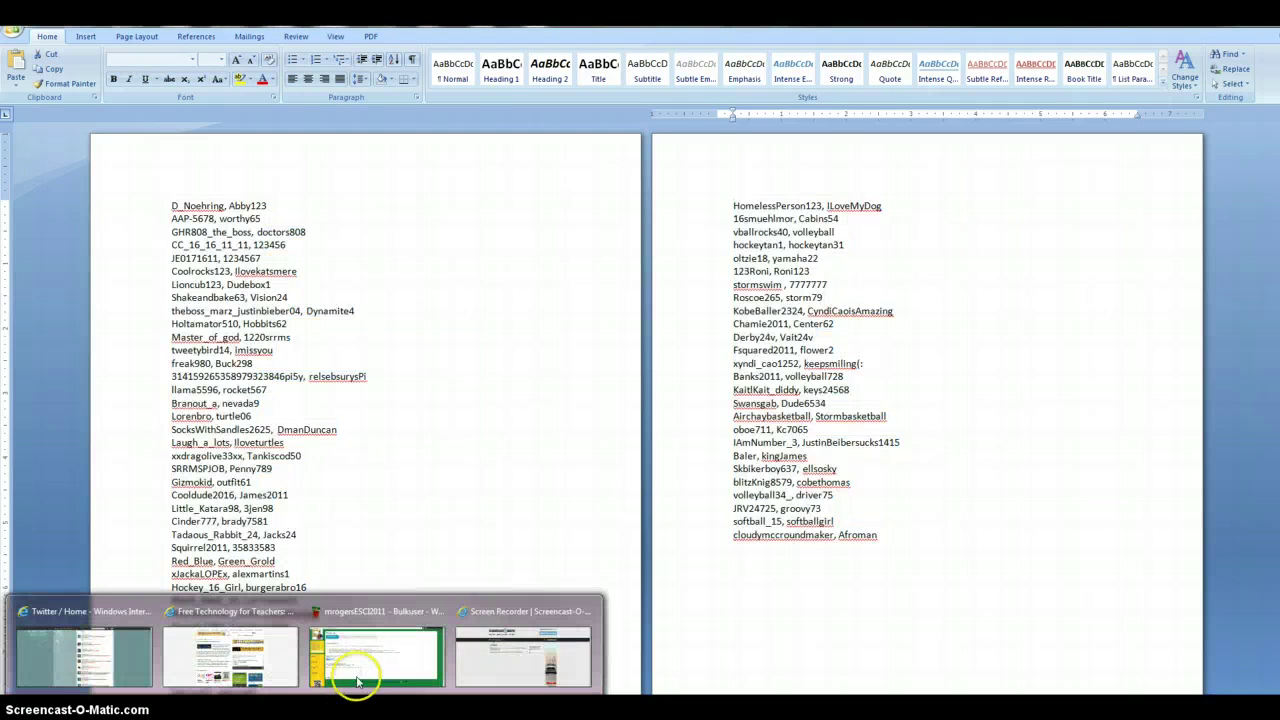
pyautogui.click(362, 670)
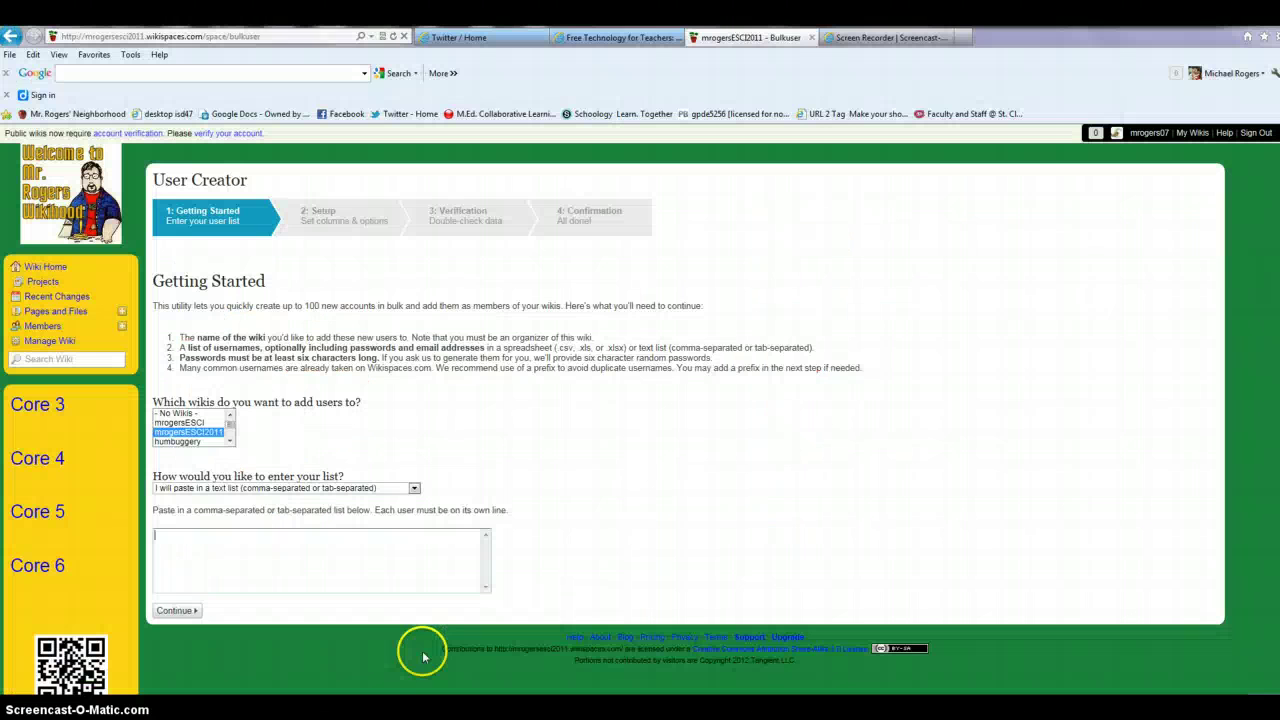
pyautogui.rightClick(253, 537)
pyautogui.click(288, 603)
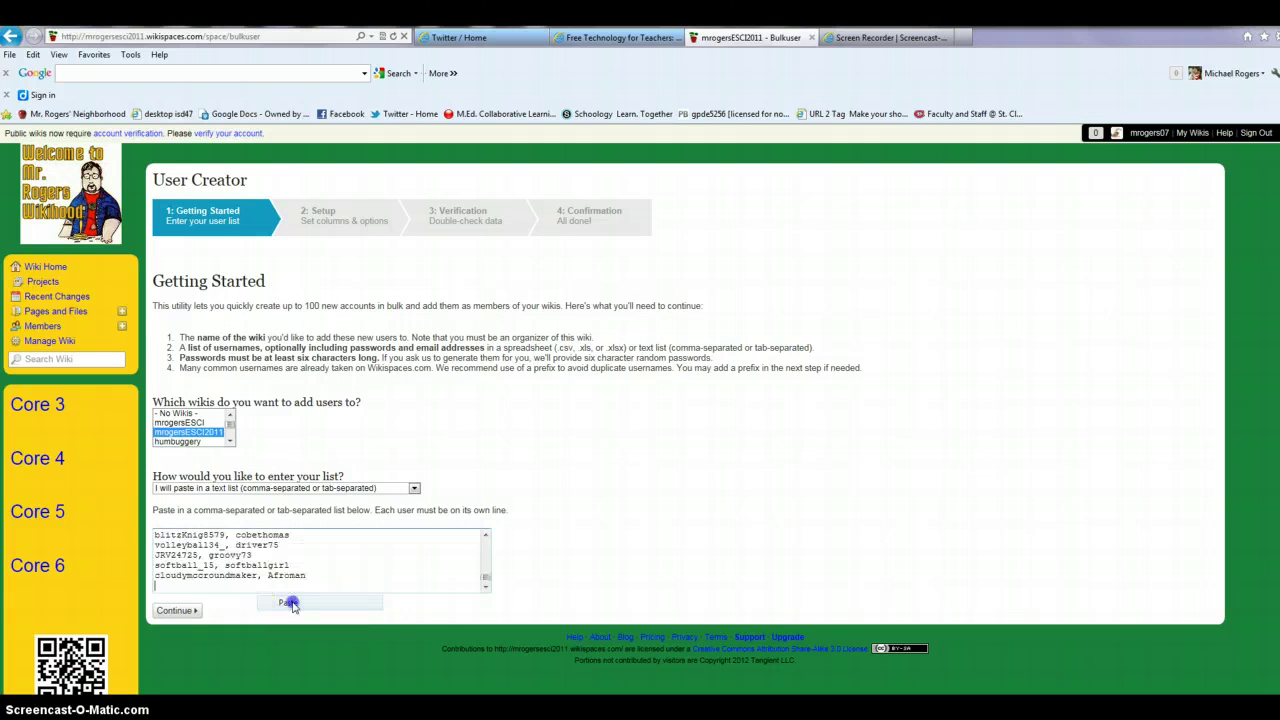
# Change the target wiki to mrogers and continue to the Setup stage
pyautogui.click(231, 428)
pyautogui.click(230, 430)
pyautogui.click(230, 434)
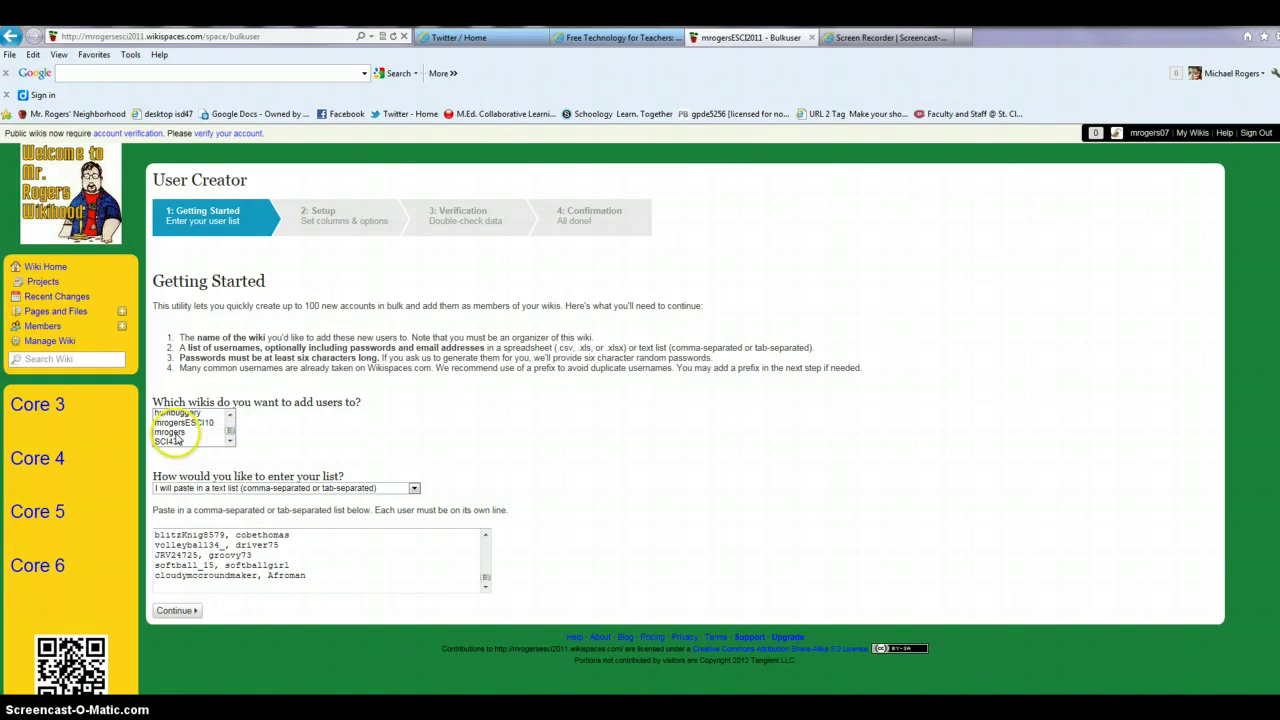
pyautogui.click(172, 432)
pyautogui.scroll(1, 230, 430)
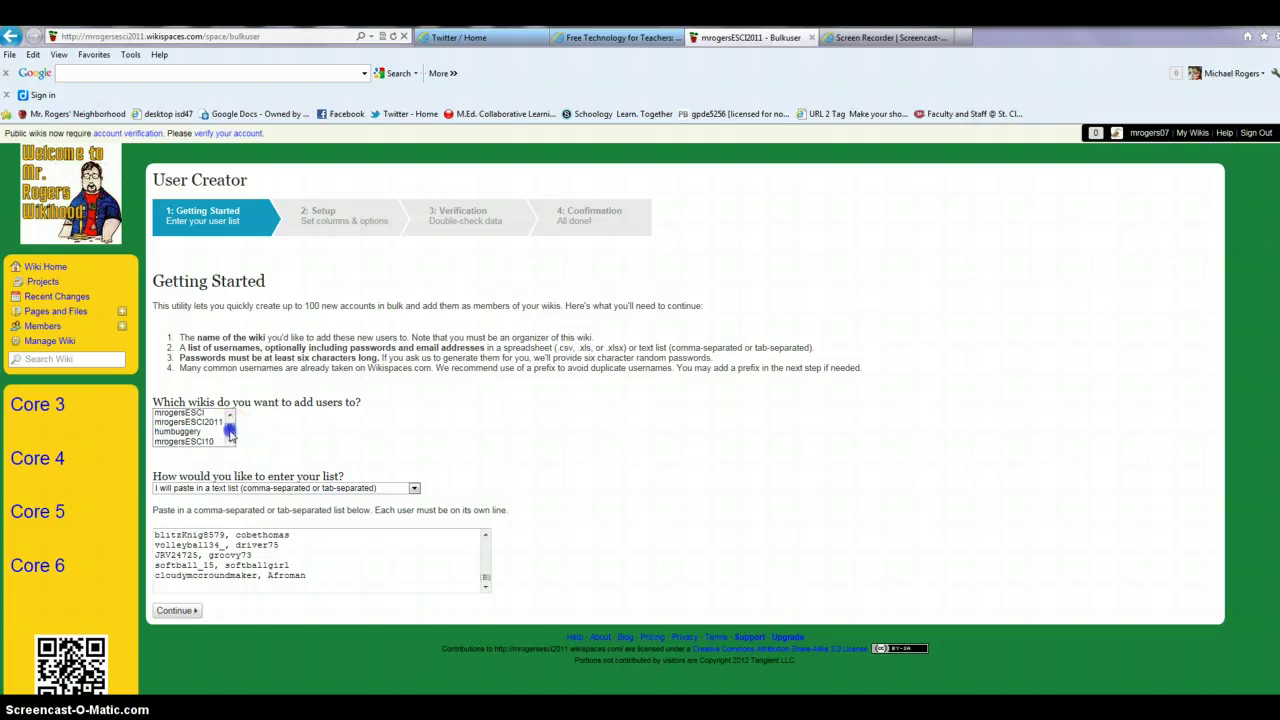
pyautogui.scroll(-1, 229, 430)
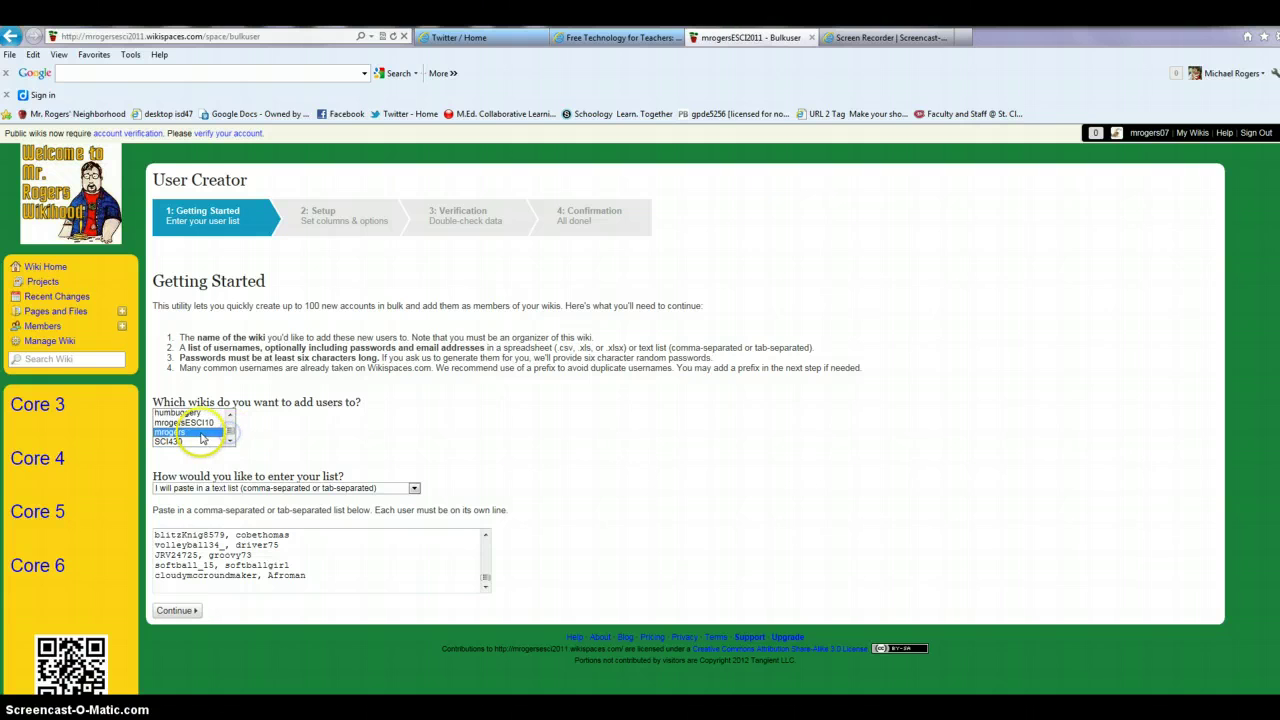
pyautogui.click(166, 612)
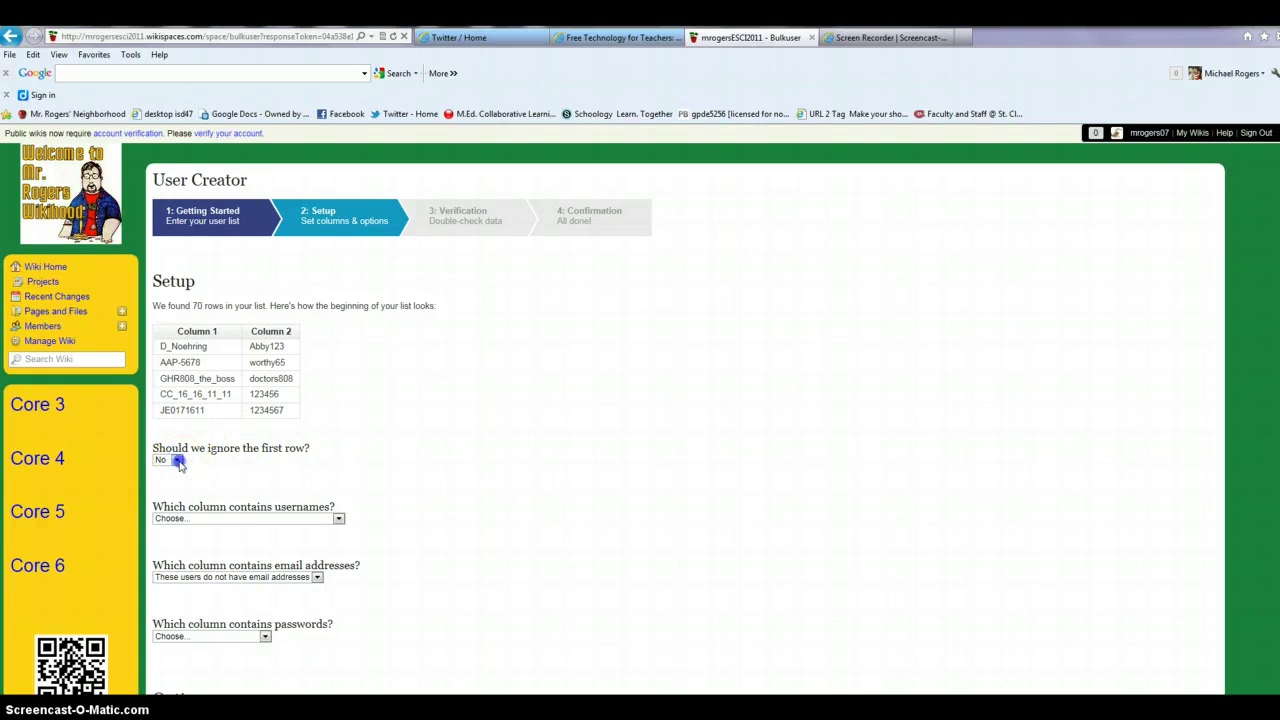
# Assign Column 1 as the username column and keep the email setting at "These users do not have email addresses"
pyautogui.click(199, 520)
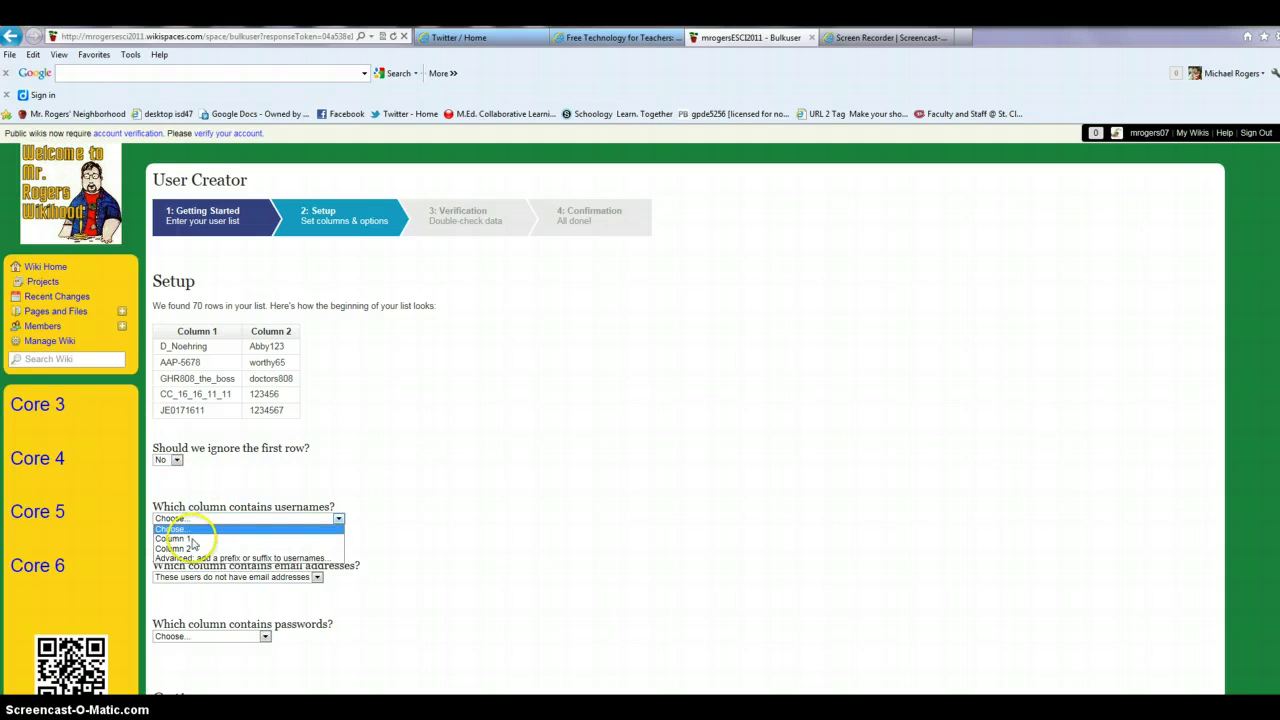
pyautogui.click(190, 539)
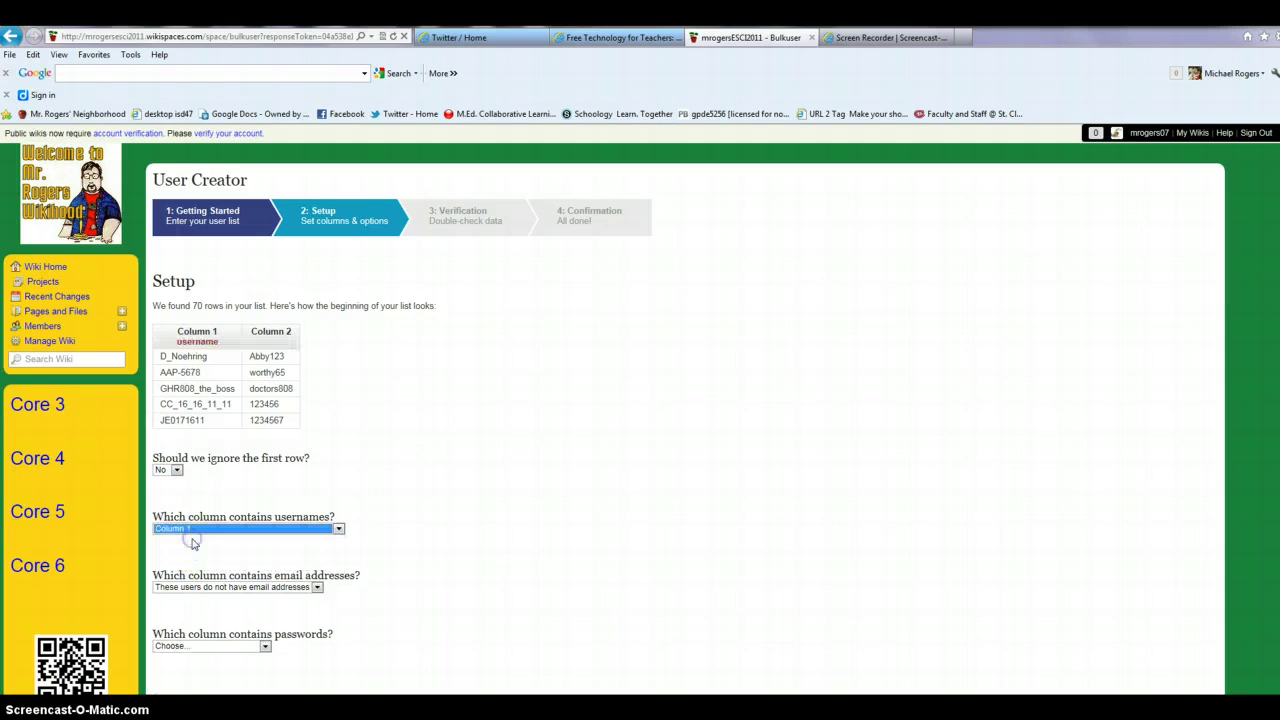
pyautogui.click(190, 587)
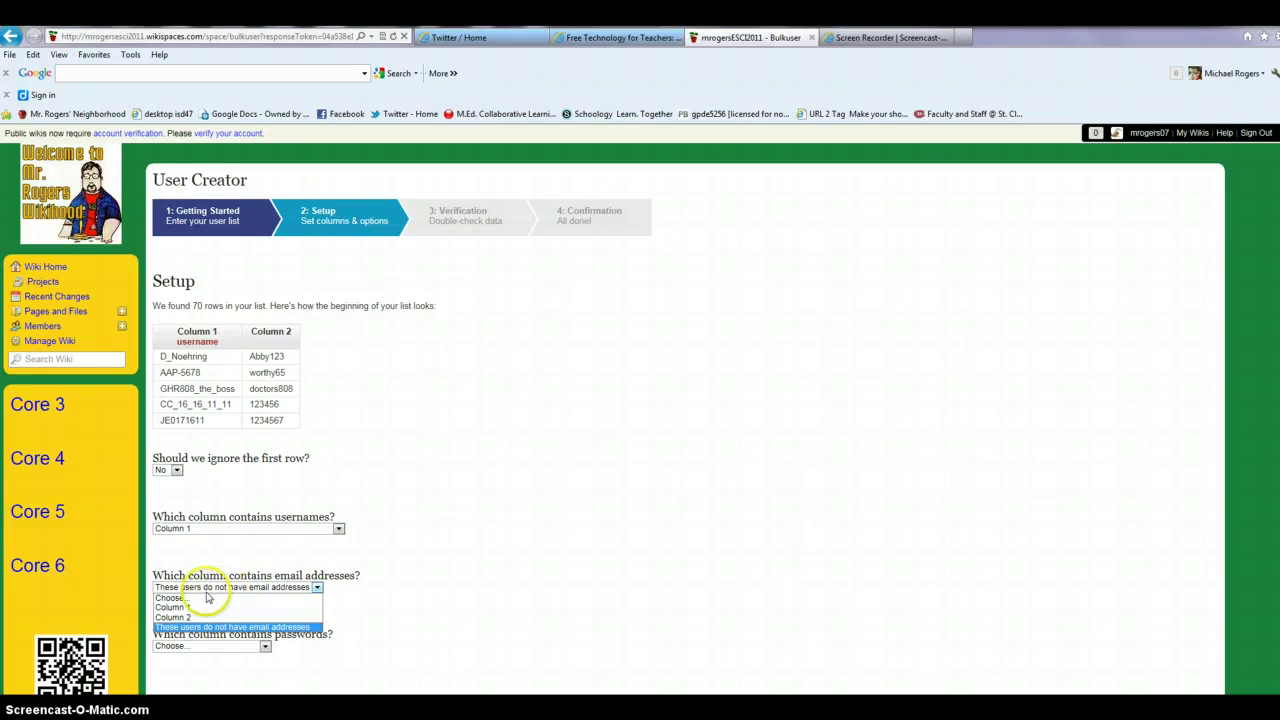
pyautogui.click(208, 588)
pyautogui.scroll(-3, 430, 570)
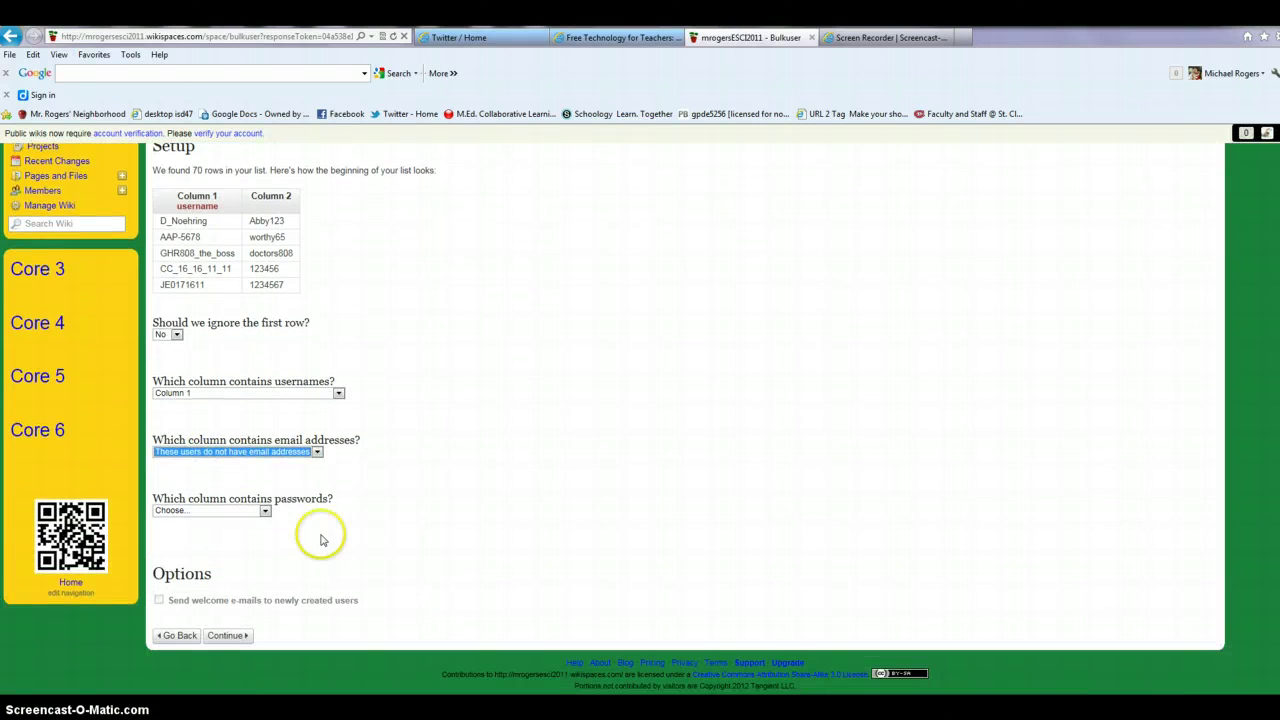
# Assign Column 2 as the password column and continue to the Verification stage
pyautogui.click(240, 511)
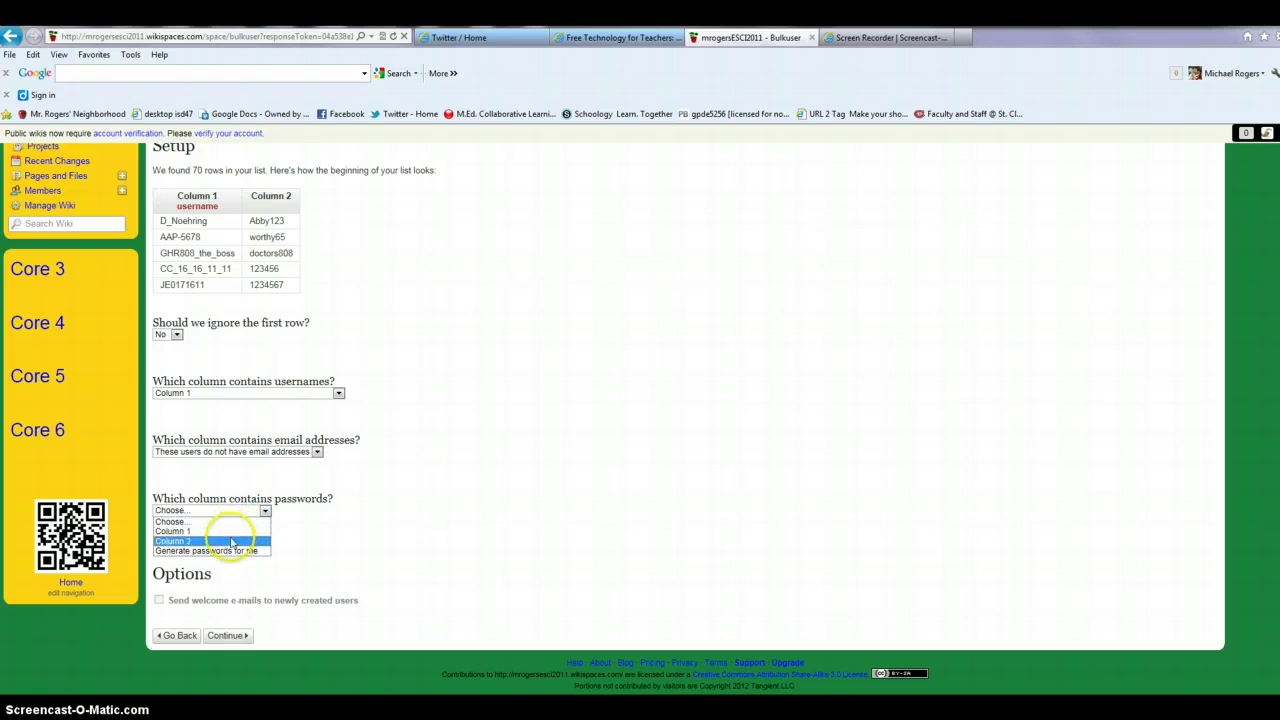
pyautogui.click(229, 540)
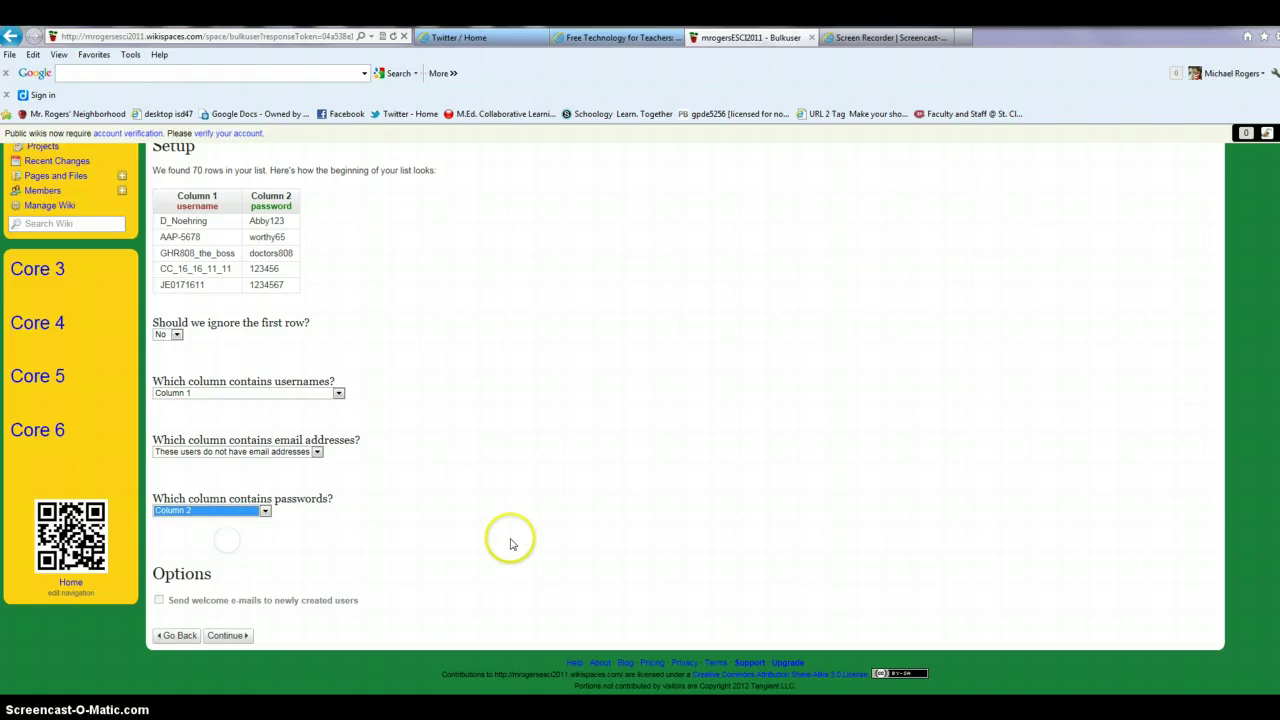
pyautogui.click(230, 635)
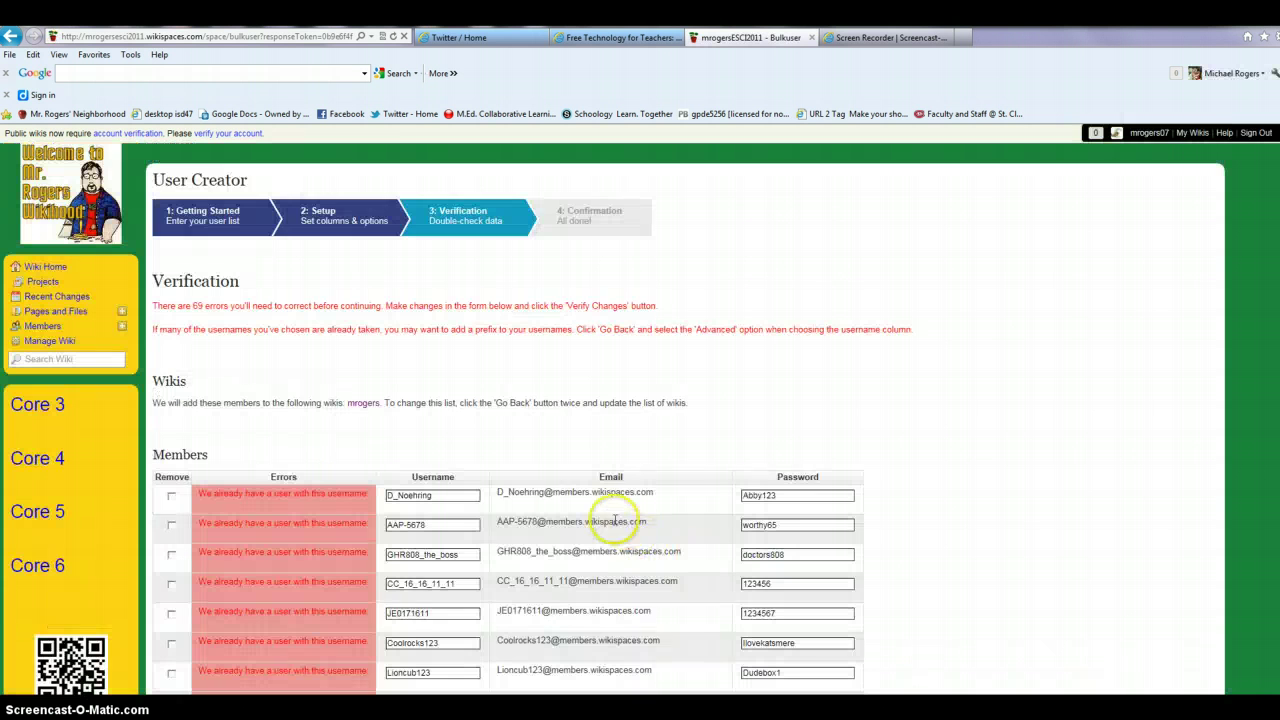
# Review the whole Members table on the Verification page, checking the Errors column against each username, email and password
pyautogui.scroll(-1, 495, 498)
pyautogui.scroll(-1, 495, 498)
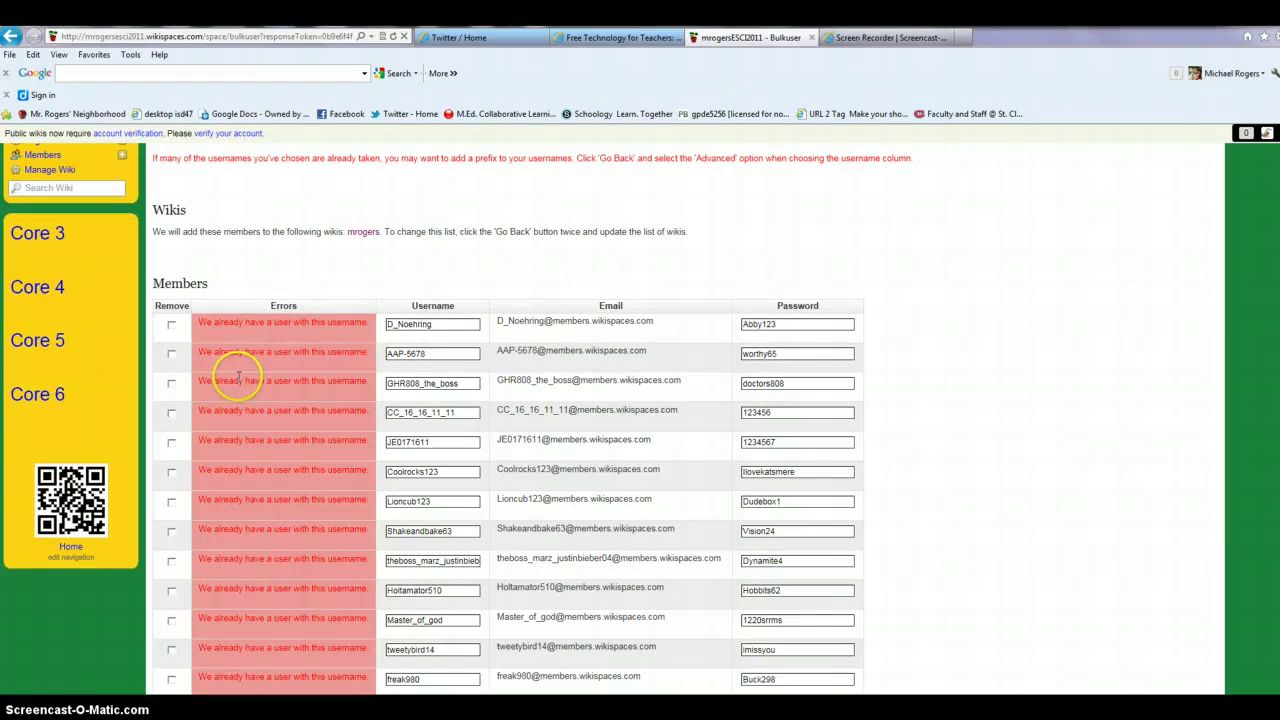
pyautogui.scroll(1, 260, 350)
pyautogui.scroll(2, 250, 345)
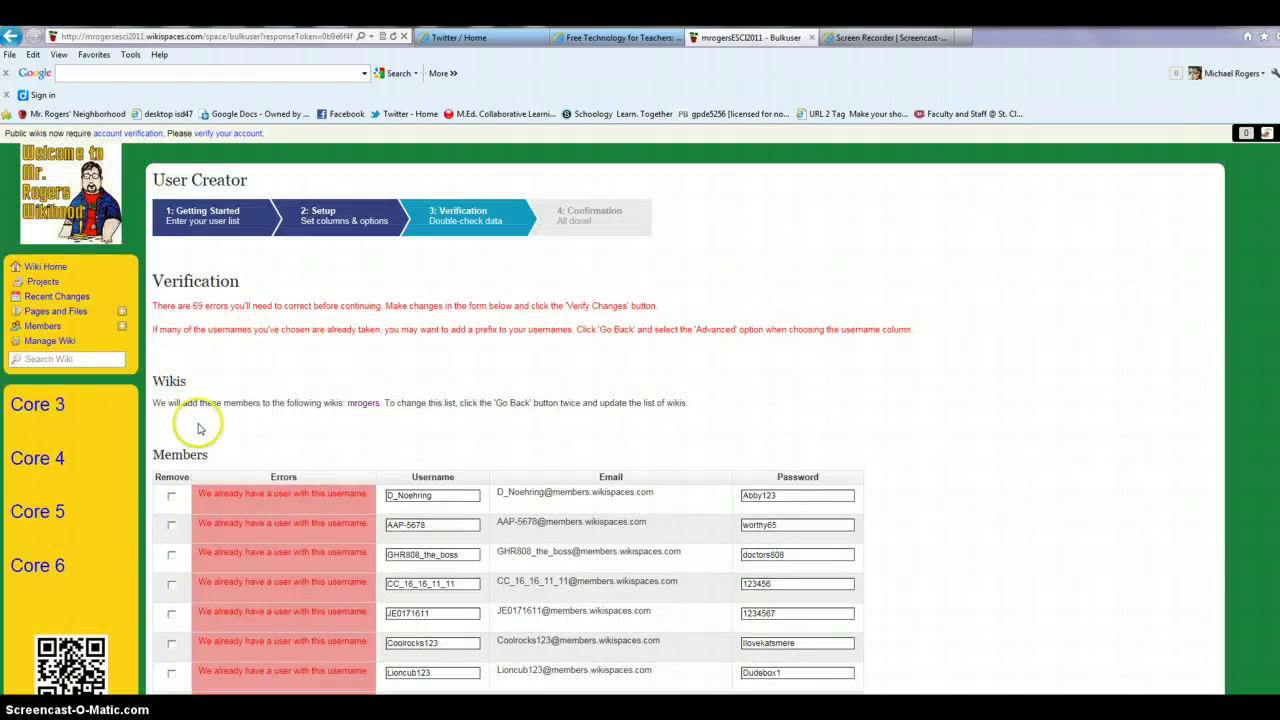
pyautogui.scroll(-5, 215, 505)
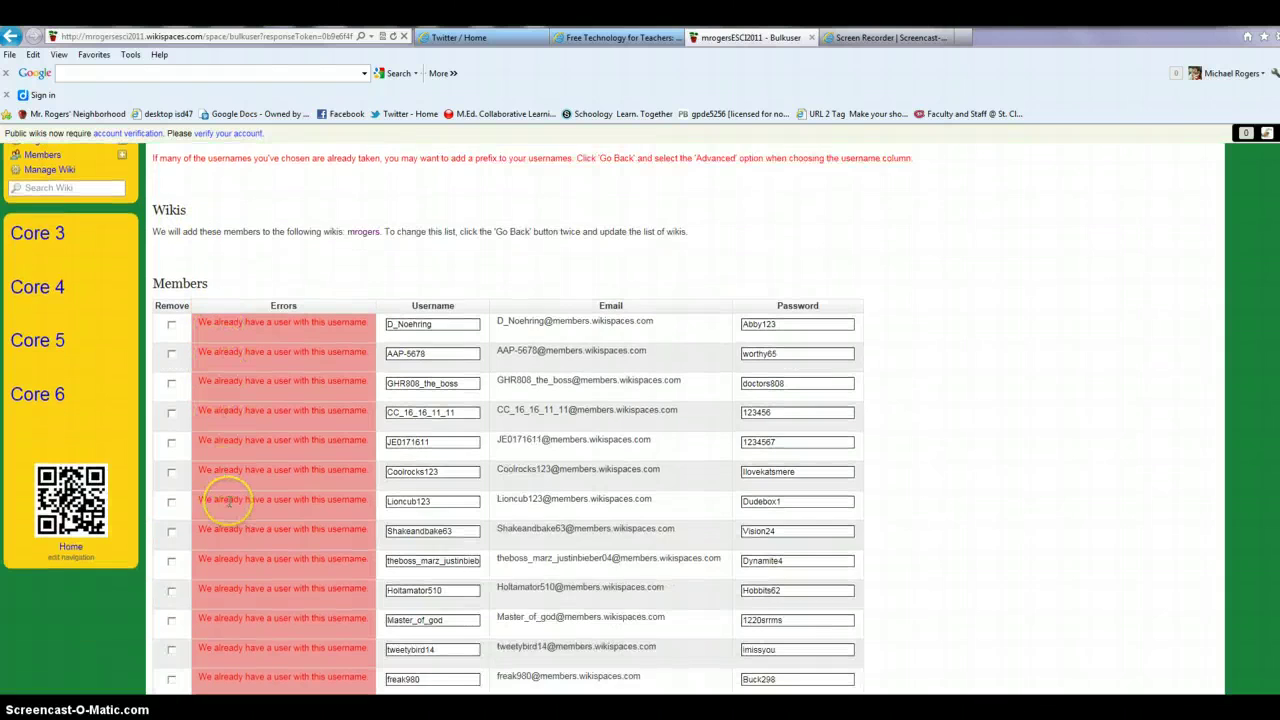
pyautogui.scroll(-2, 228, 507)
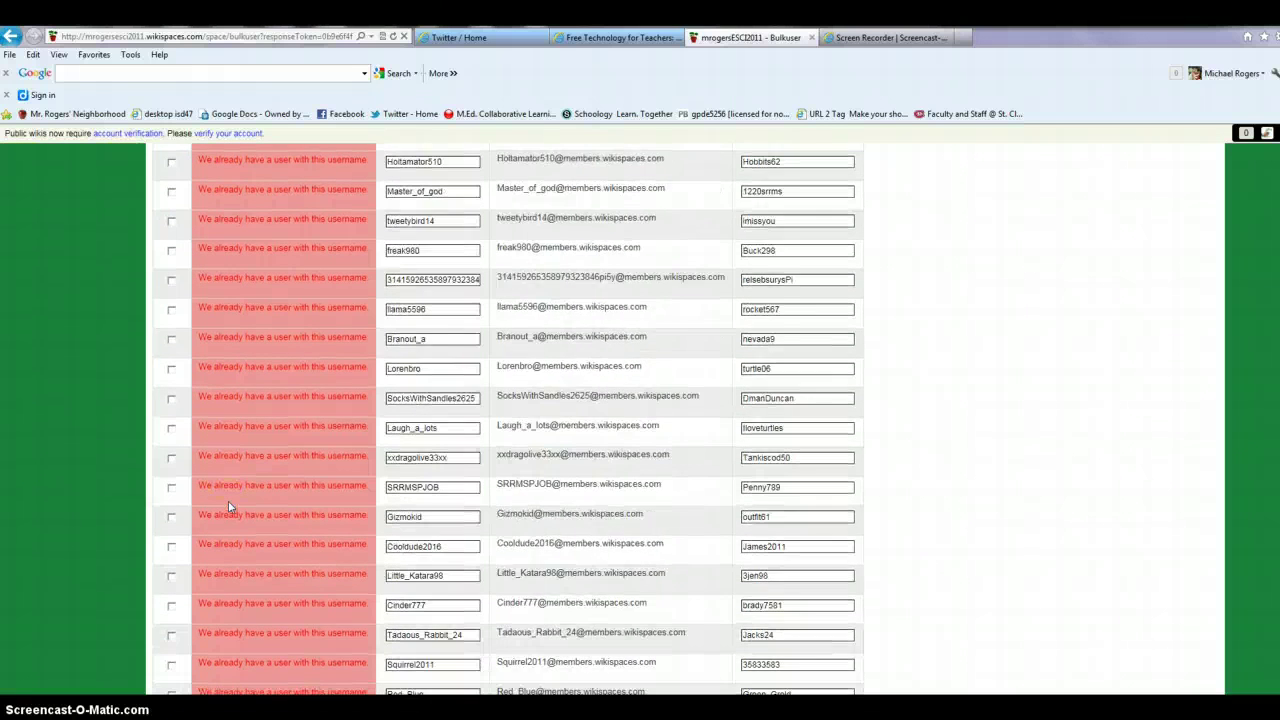
pyautogui.scroll(-12, 228, 507)
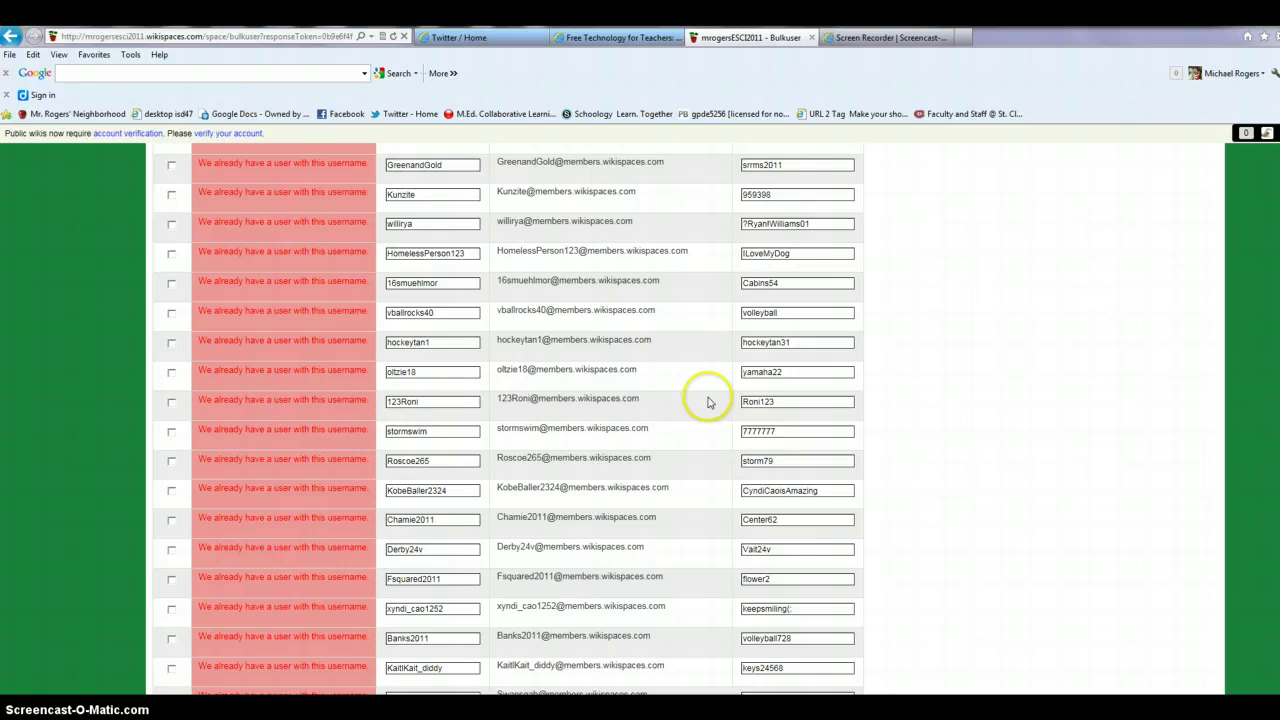
pyautogui.scroll(-3, 518, 405)
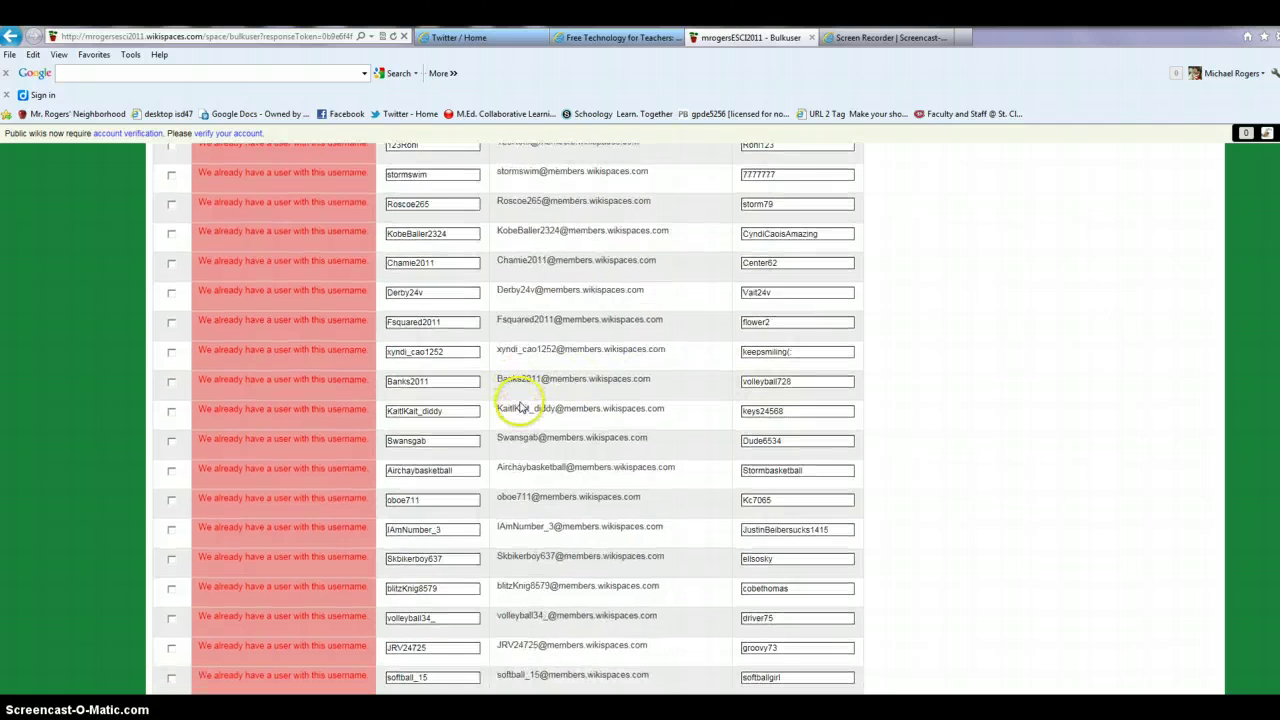
pyautogui.scroll(-3, 518, 405)
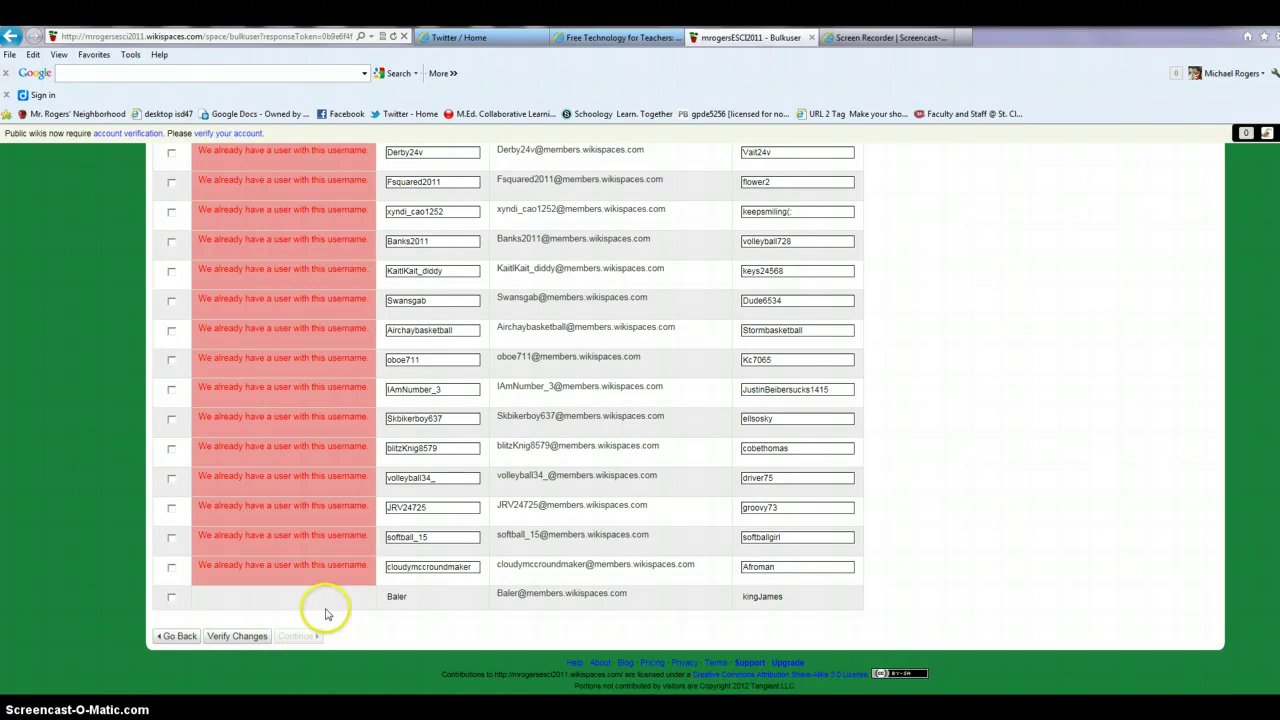
pyautogui.scroll(10, 349, 594)
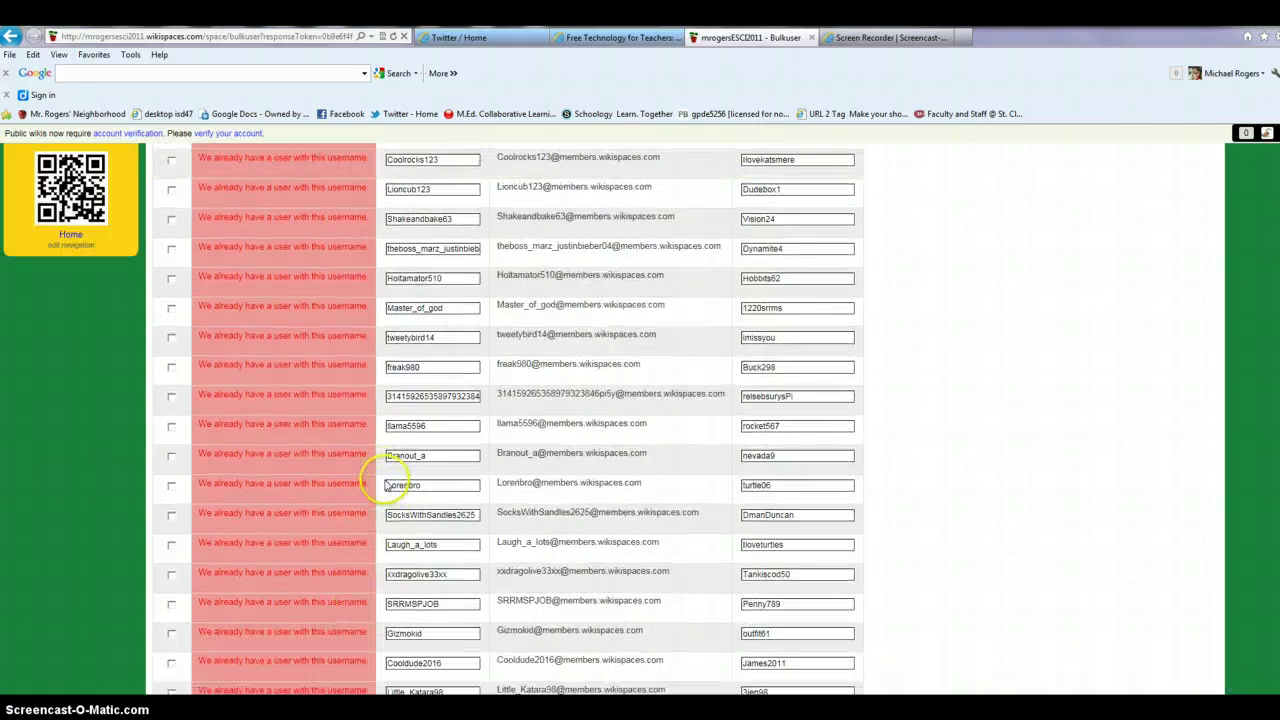
pyautogui.scroll(5, 388, 485)
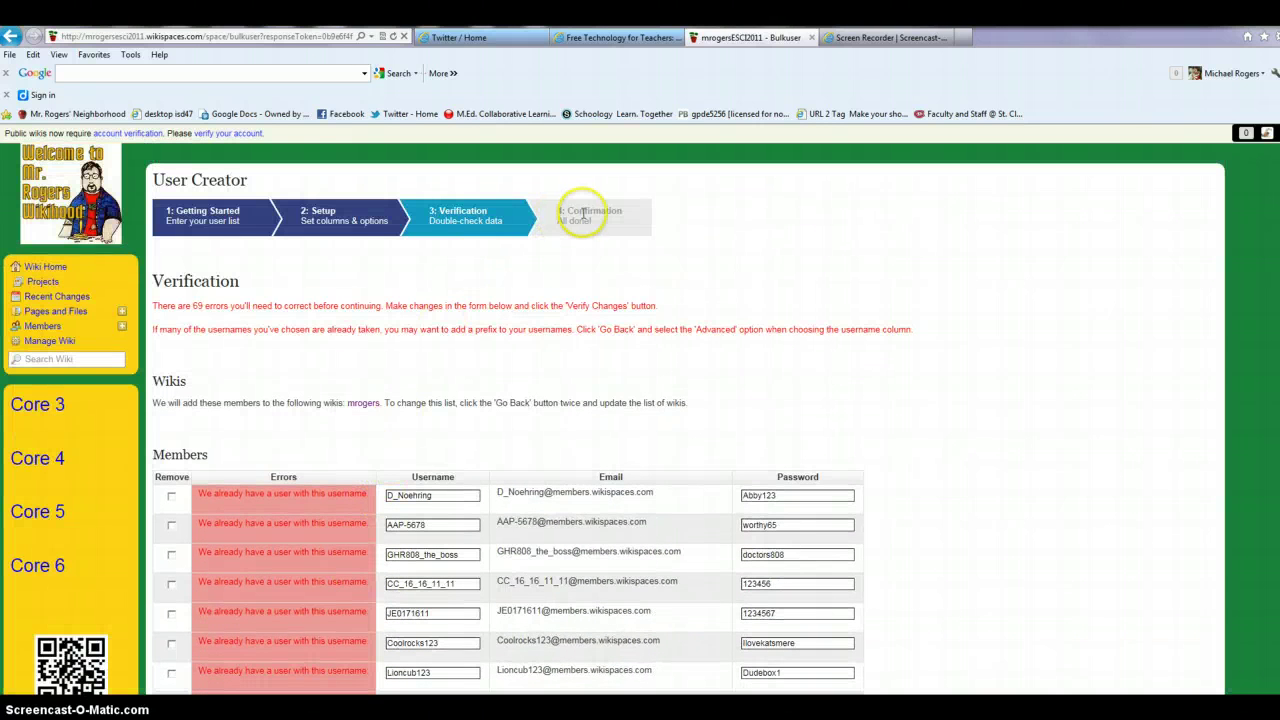